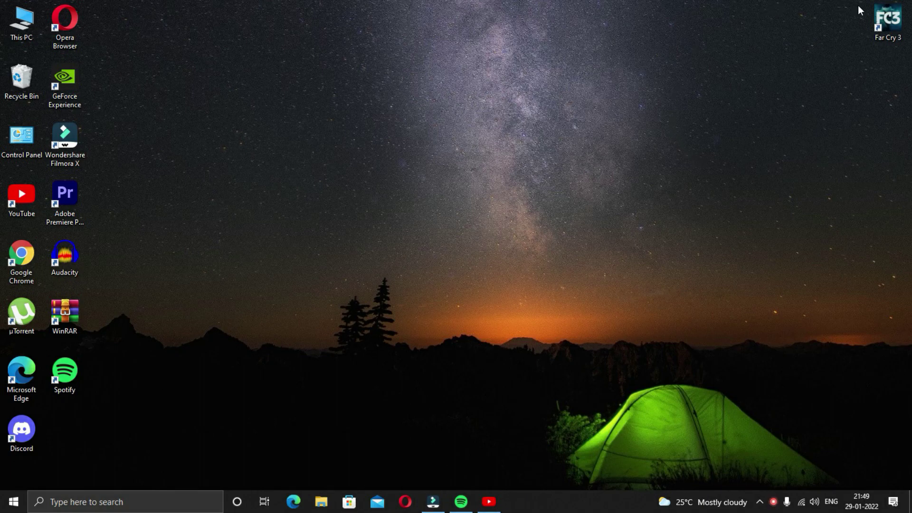
# Step: Try launching Far Cry 3 from its desktop shortcut
pyautogui.doubleClick(877, 27)
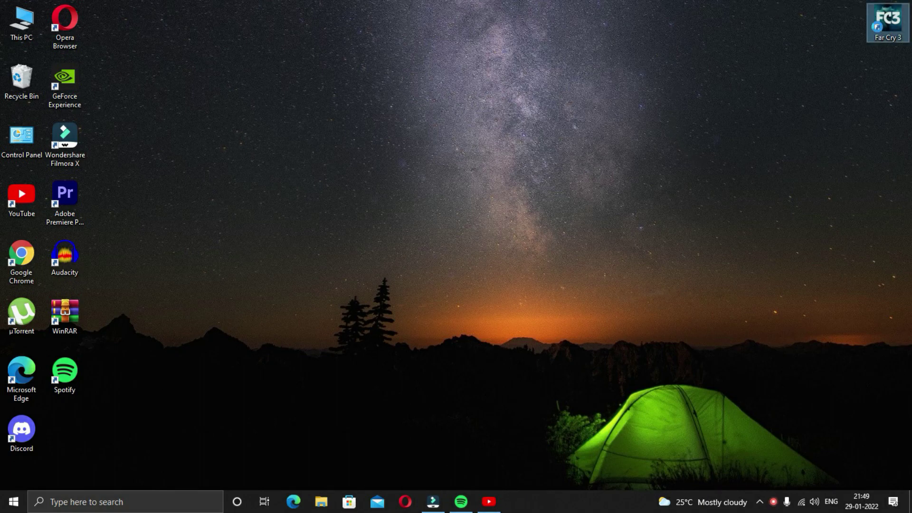
pyautogui.rightClick(877, 28)
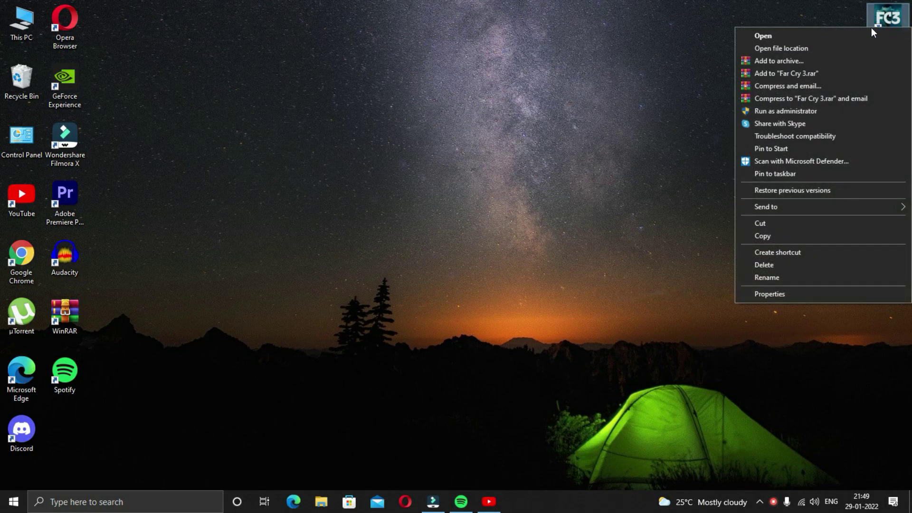
pyautogui.click(815, 35)
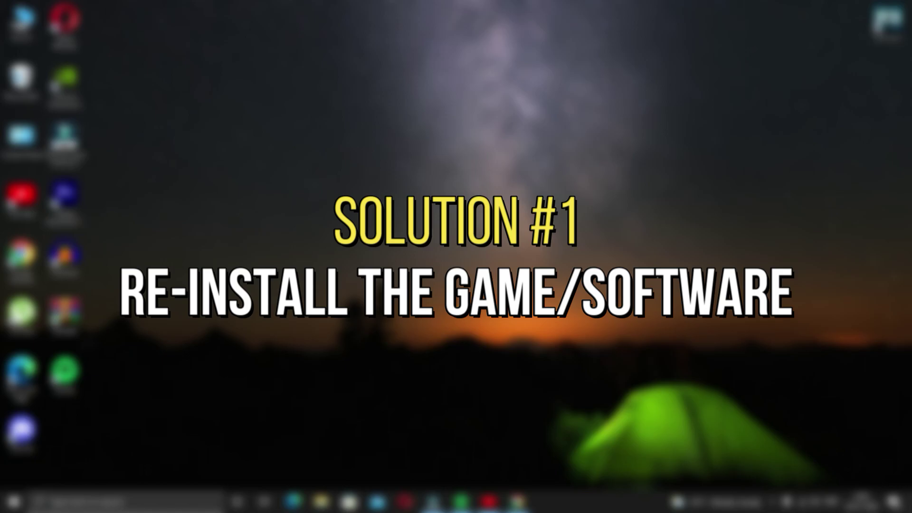
# Step: Open Control Panel by searching 'co', and choose Uninstall on Far Cry 3
pyautogui.press('super')
pyautogui.write('co')
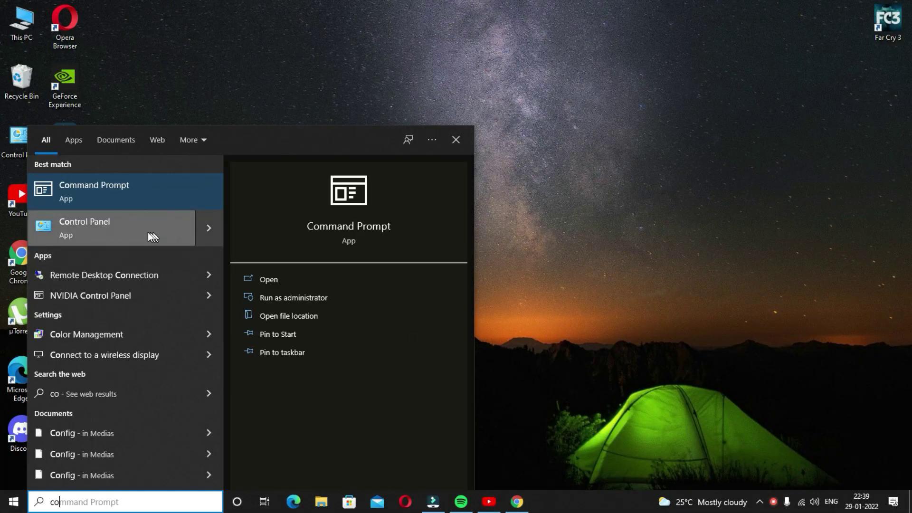
pyautogui.click(147, 233)
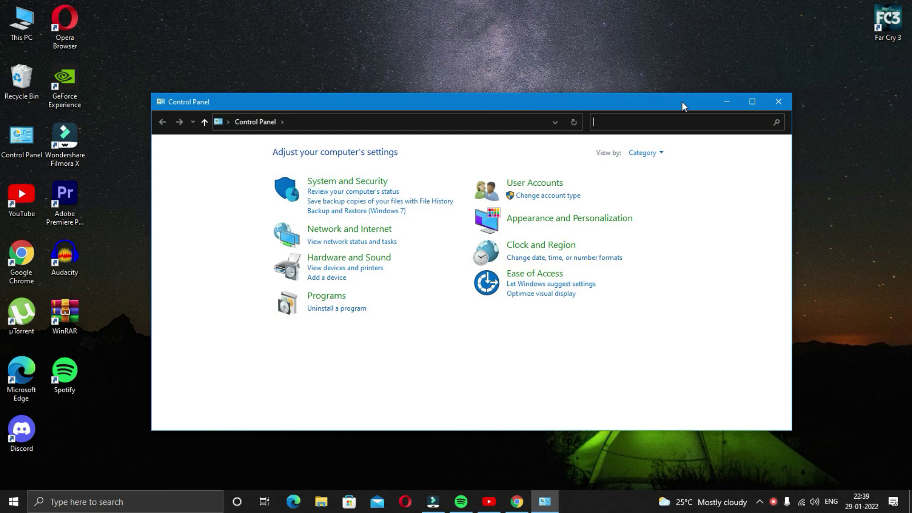
pyautogui.click(752, 103)
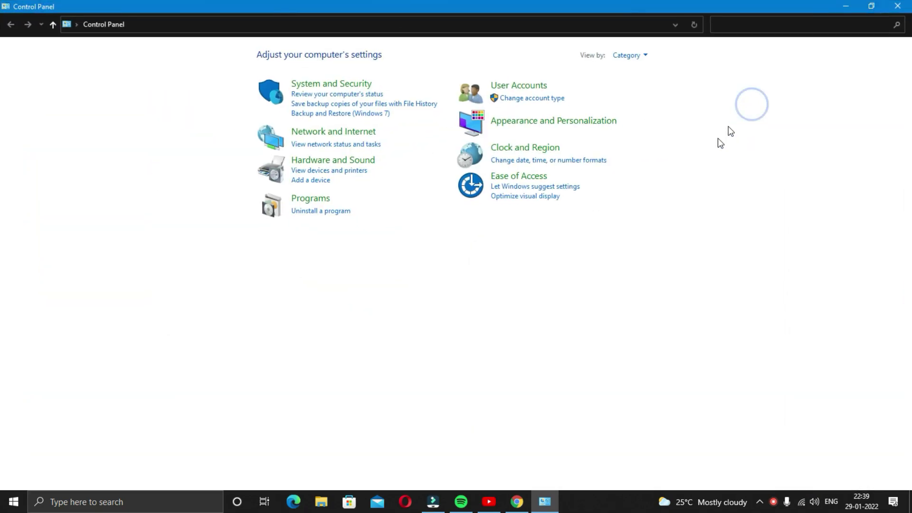
pyautogui.click(324, 213)
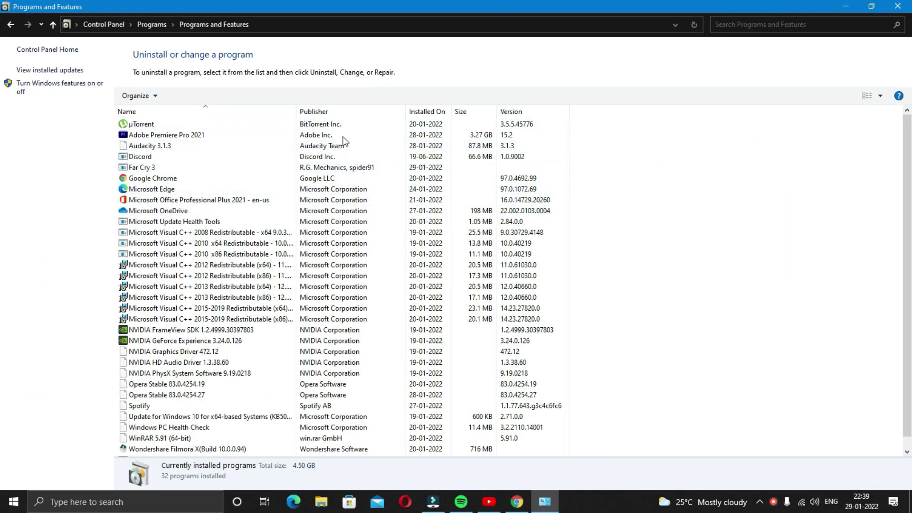
pyautogui.click(152, 168)
pyautogui.rightClick(153, 168)
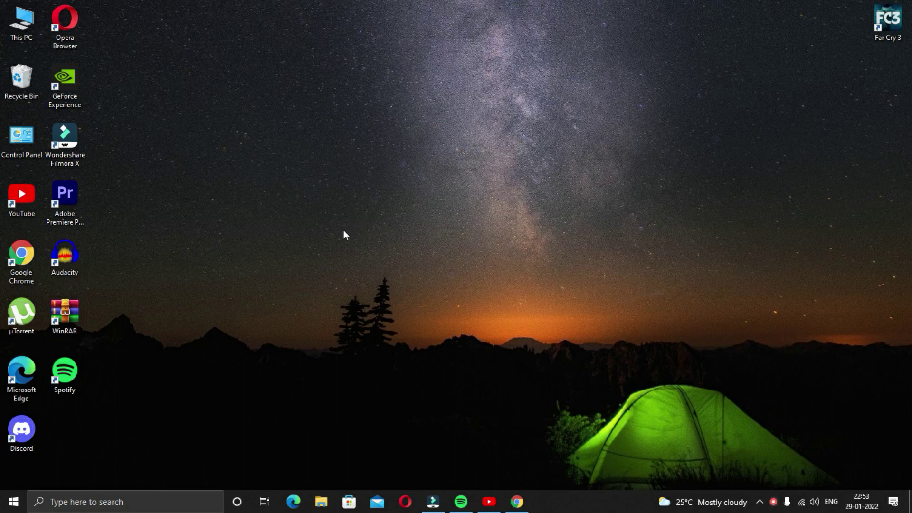
# Step: Check for Windows updates on the Update & Security settings page
pyautogui.click(13, 502)
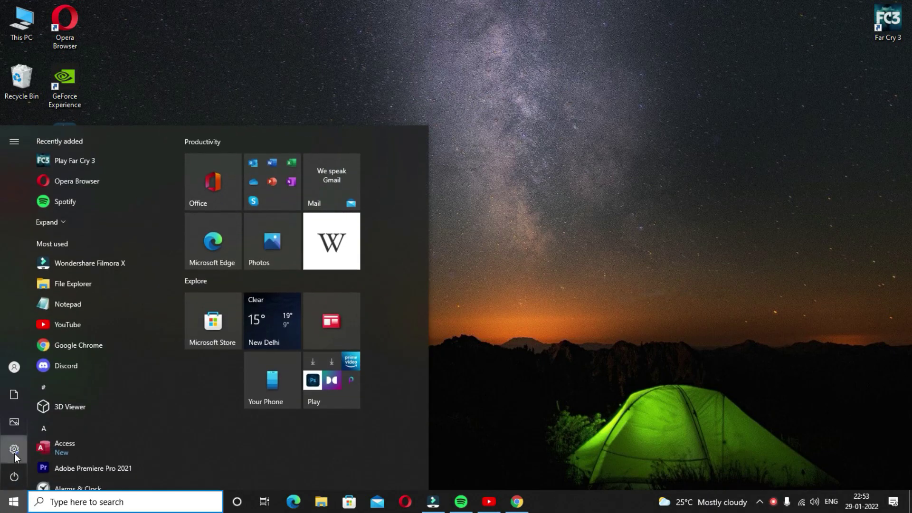
pyautogui.click(15, 450)
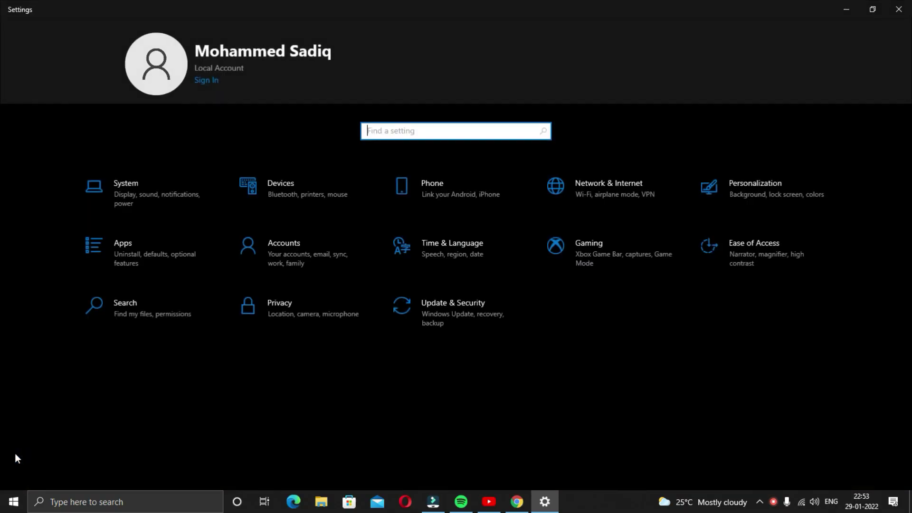
pyautogui.click(472, 310)
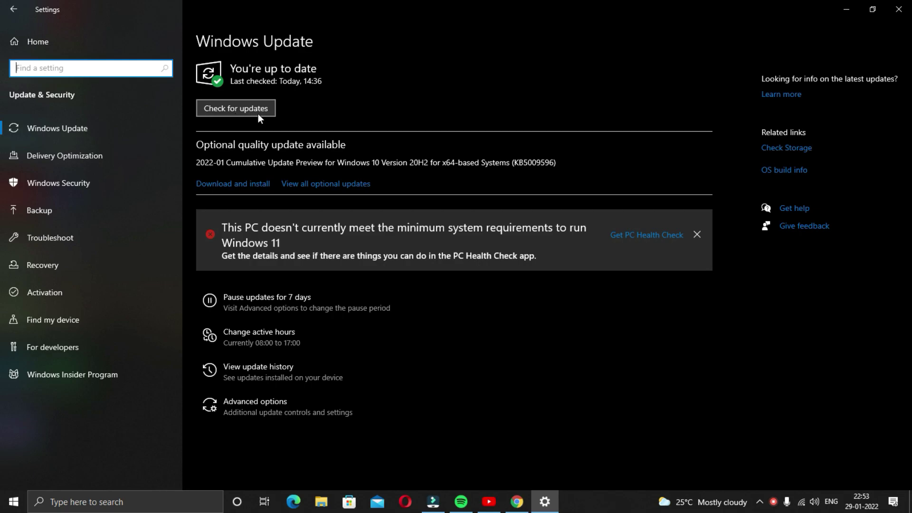
pyautogui.click(250, 110)
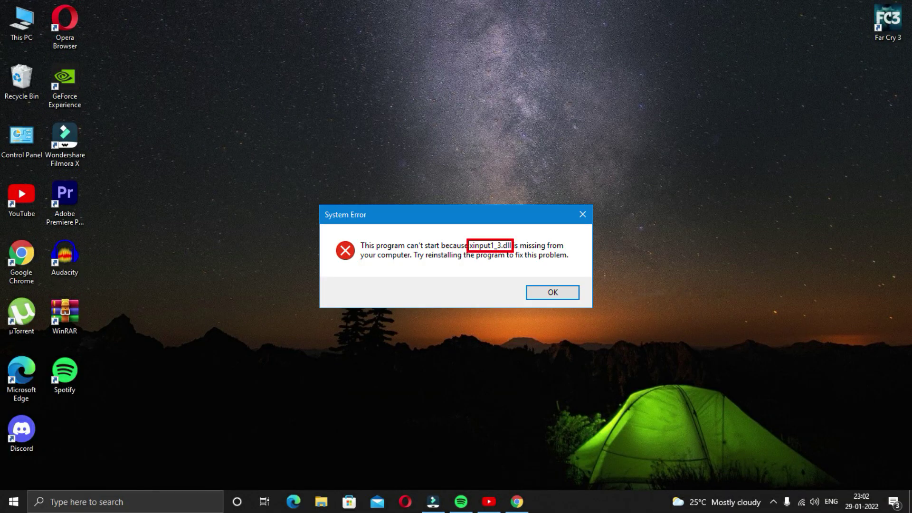
# Step: Type xinput1_3.dll into Notepad and select the line to copy it
pyautogui.write('xinput1_3.dll')
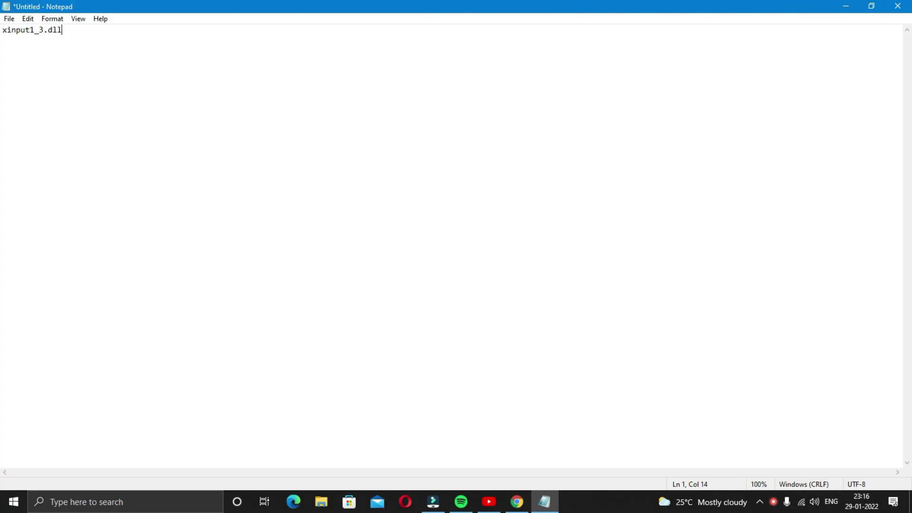
pyautogui.tripleClick(73, 35)
pyautogui.hotkey('ctrl', 'c')
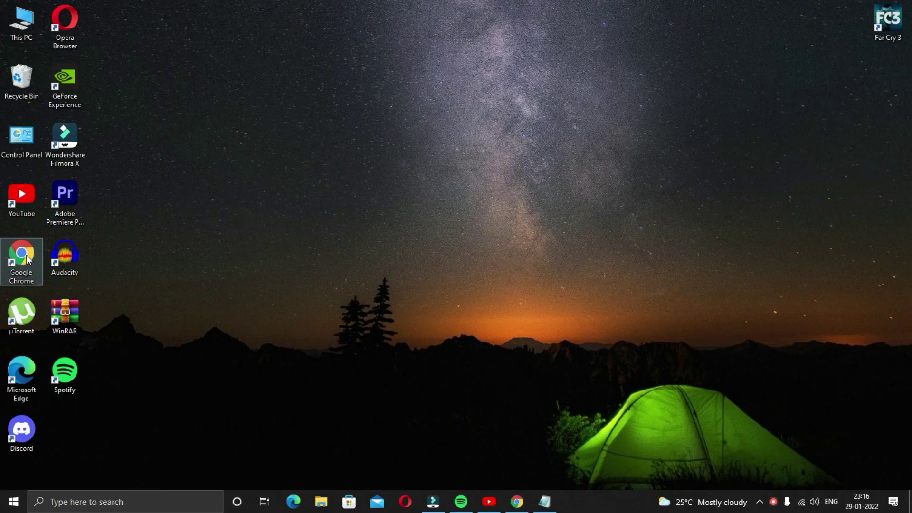
pyautogui.doubleClick(27, 259)
pyautogui.write('www.dl')
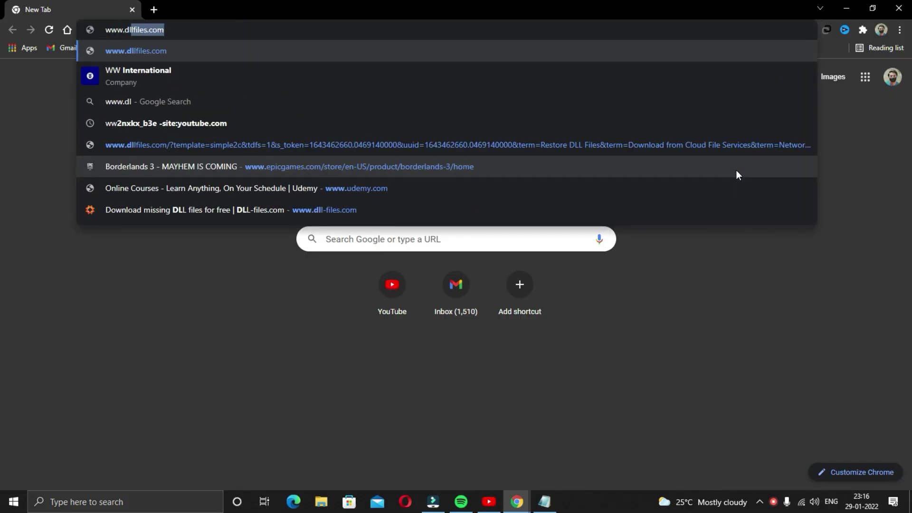
pyautogui.write('l-files')
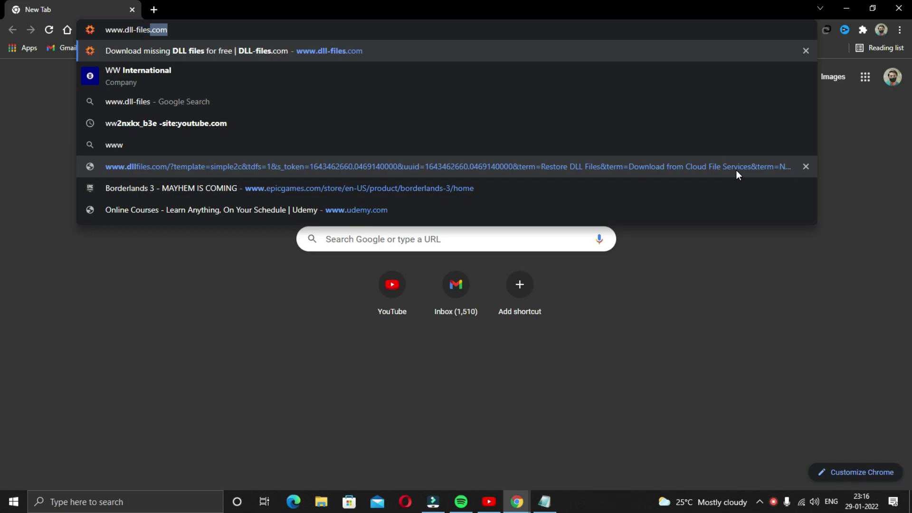
pyautogui.write('.com')
pyautogui.press('Return')
pyautogui.rightClick(305, 199)
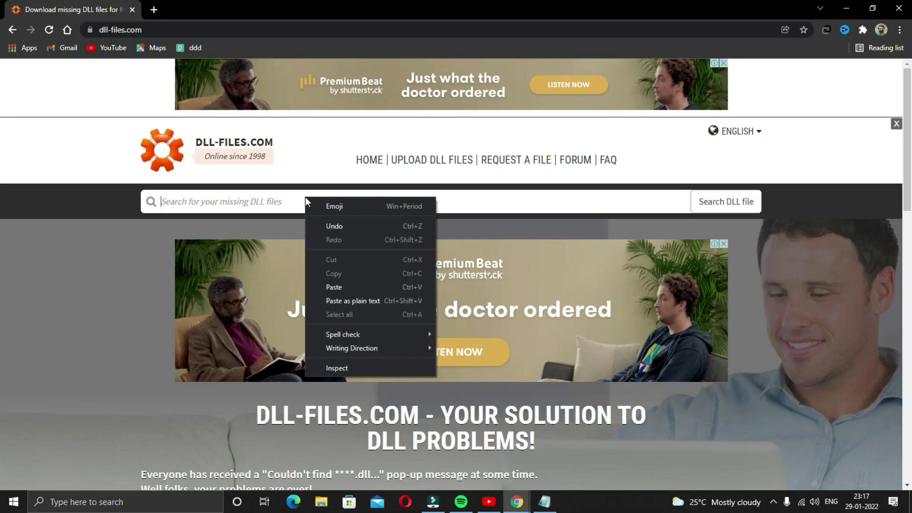
pyautogui.click(348, 287)
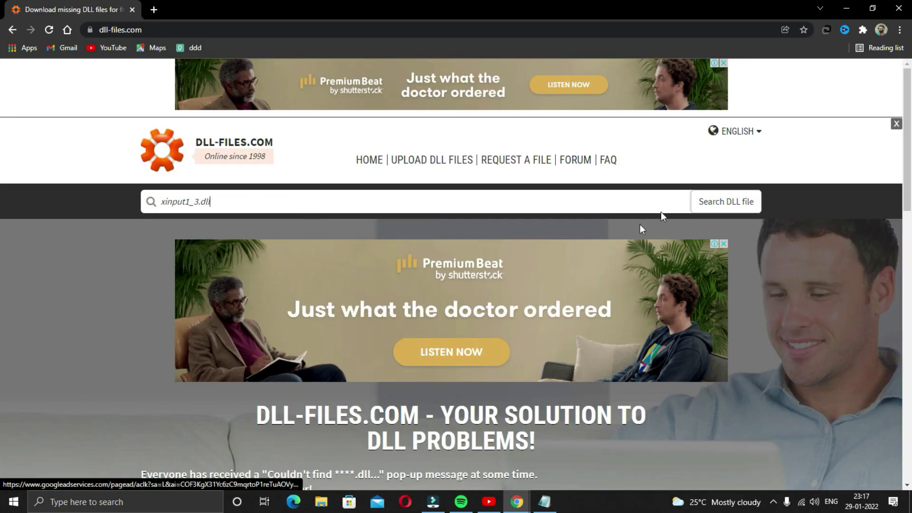
pyautogui.click(721, 202)
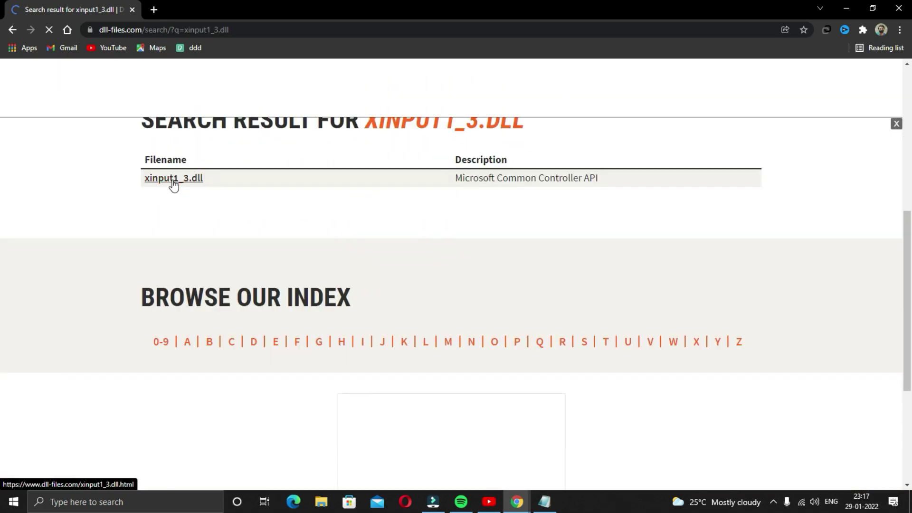
# Step: Download the 32-bit 9.18.944.0 xinput1_3 ZIP and save it to the Desktop
pyautogui.click(172, 178)
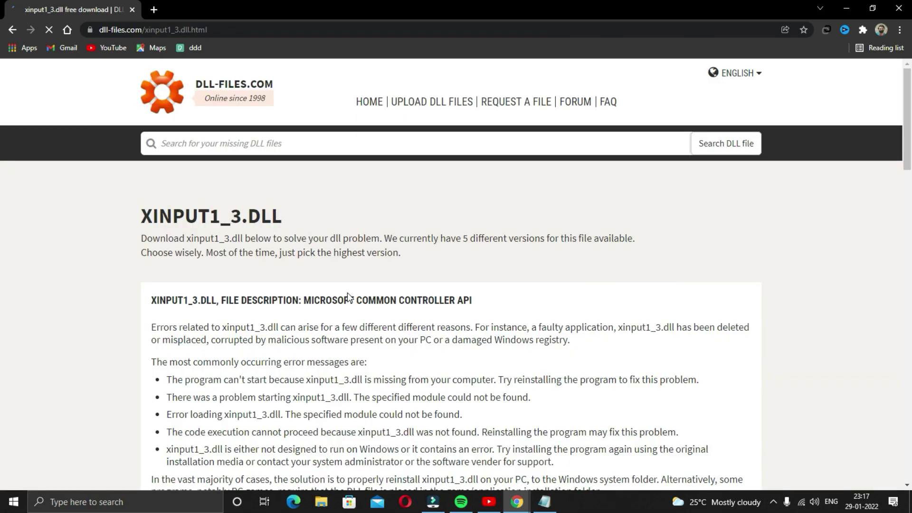
pyautogui.scroll(-15, 346, 293)
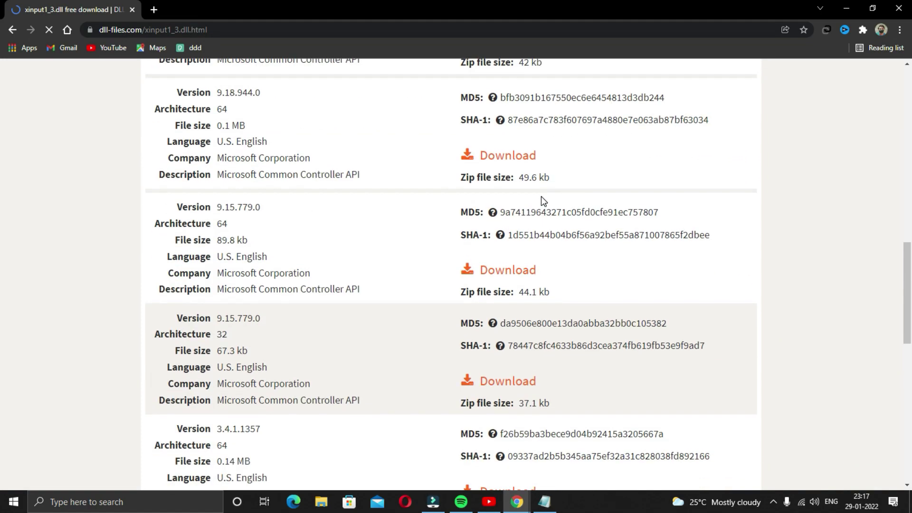
pyautogui.scroll(4, 340, 252)
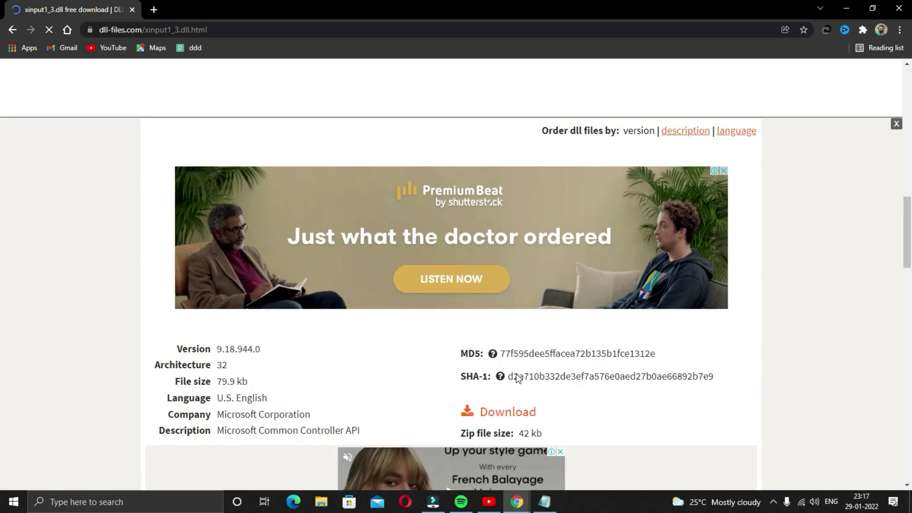
pyautogui.click(509, 413)
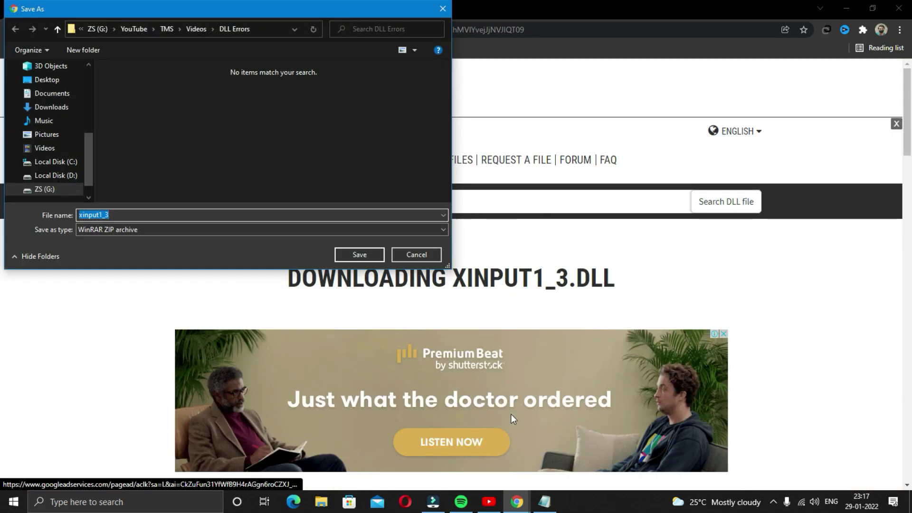
pyautogui.click(61, 78)
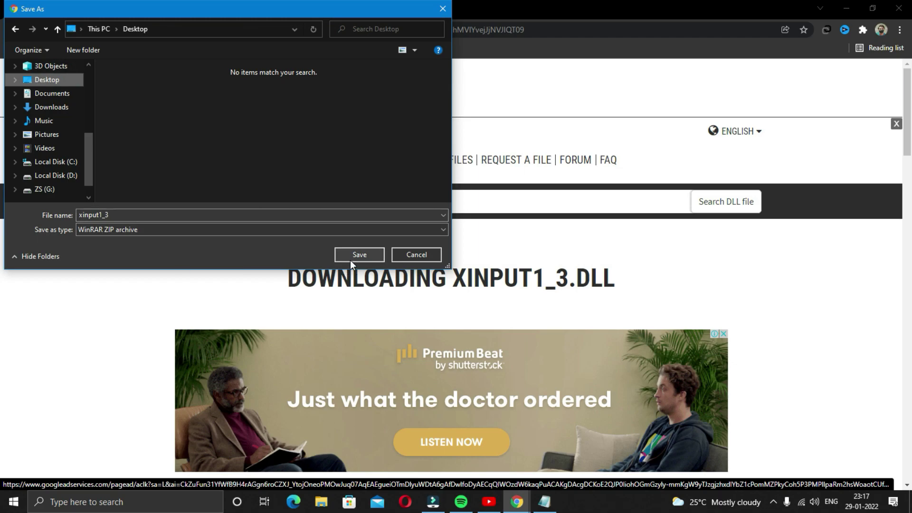
pyautogui.click(351, 260)
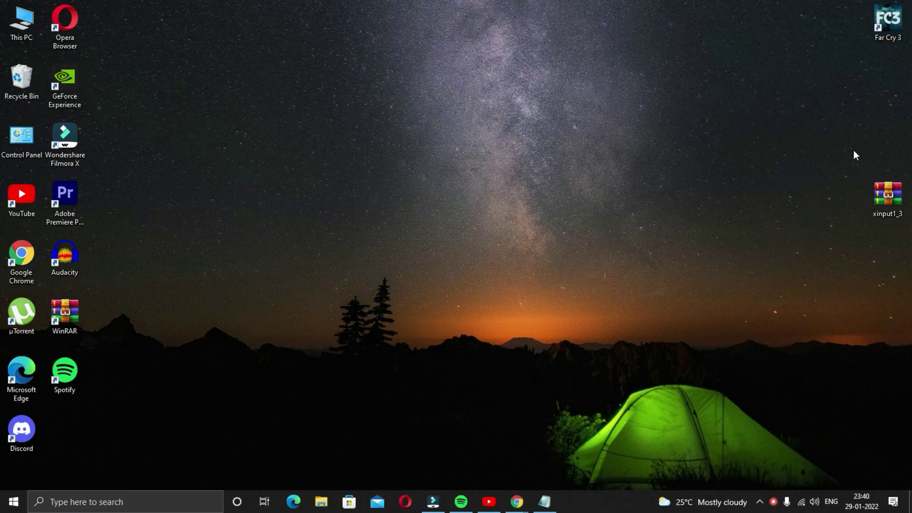
# Step: Extract the xinput1_3 archive into a folder on the desktop
pyautogui.moveTo(823, 164); pyautogui.dragTo(886, 207)
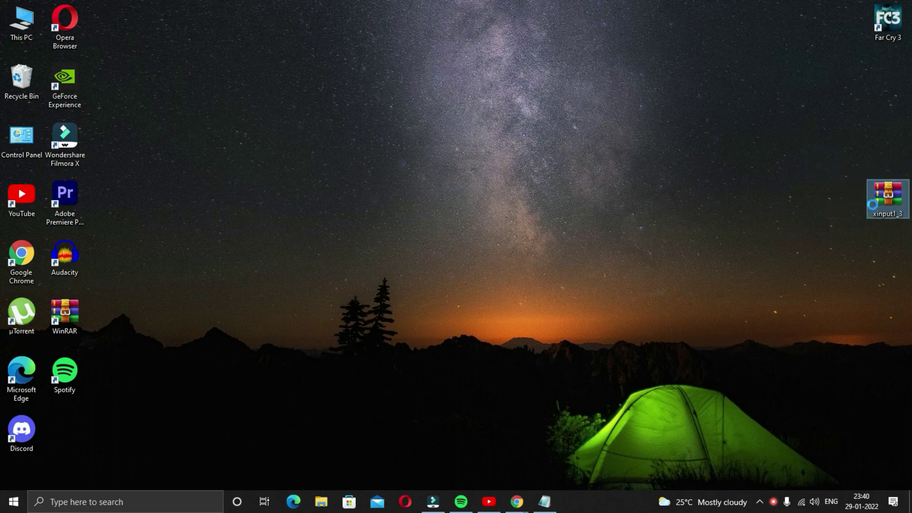
pyautogui.rightClick(874, 204)
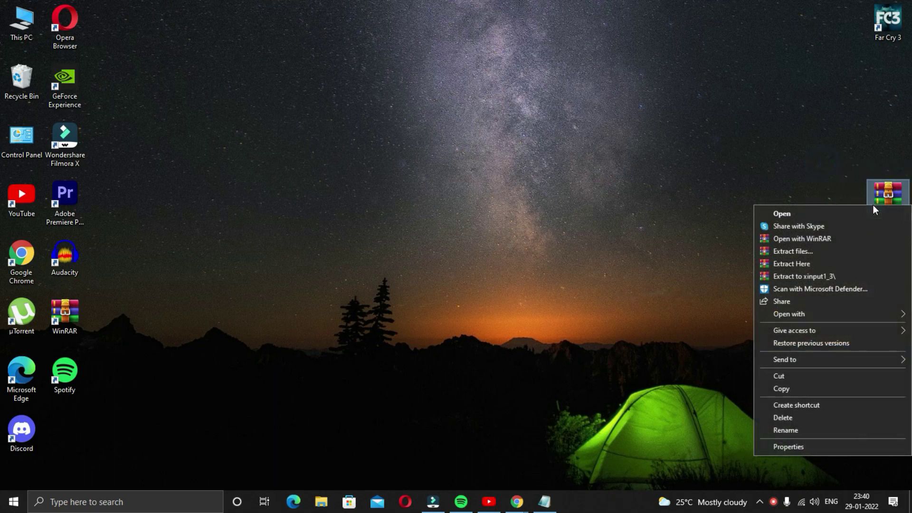
pyautogui.click(807, 276)
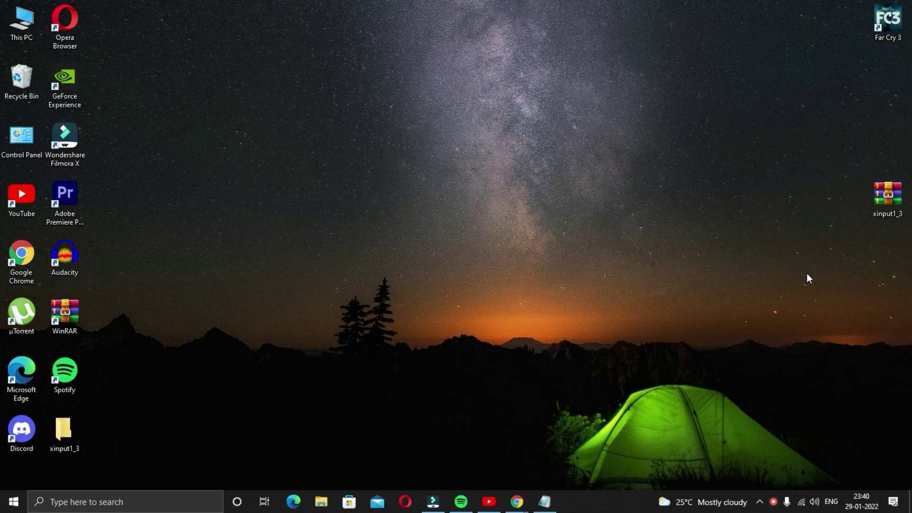
pyautogui.moveTo(73, 435); pyautogui.dragTo(882, 149)
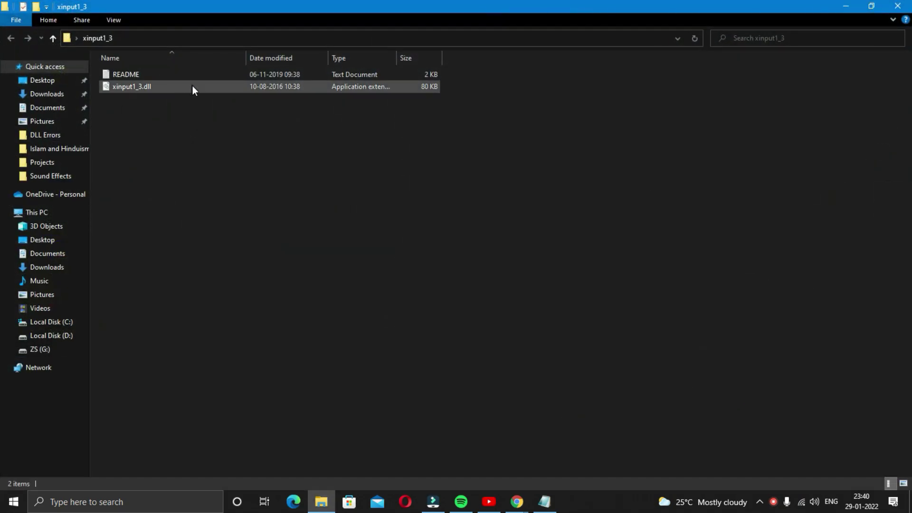
# Step: Copy xinput1_3.dll from the extracted folder
pyautogui.click(139, 85)
pyautogui.rightClick(139, 86)
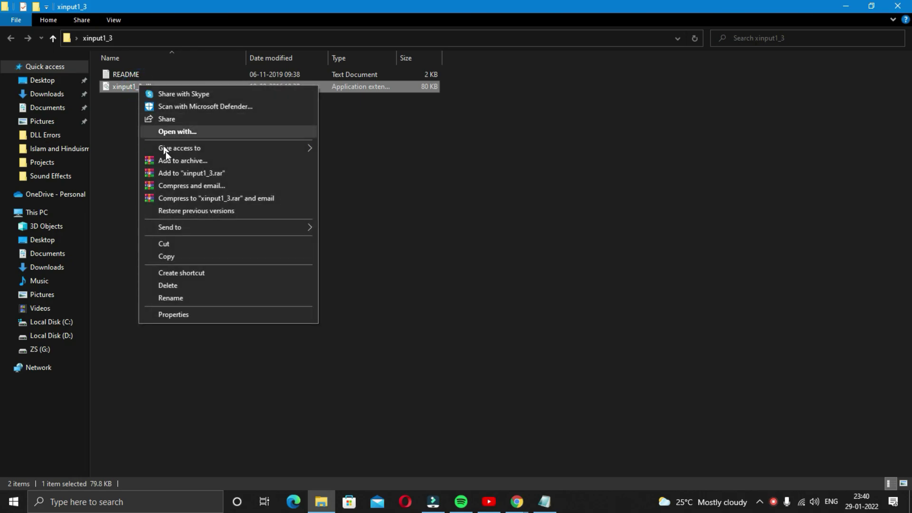
pyautogui.click(175, 256)
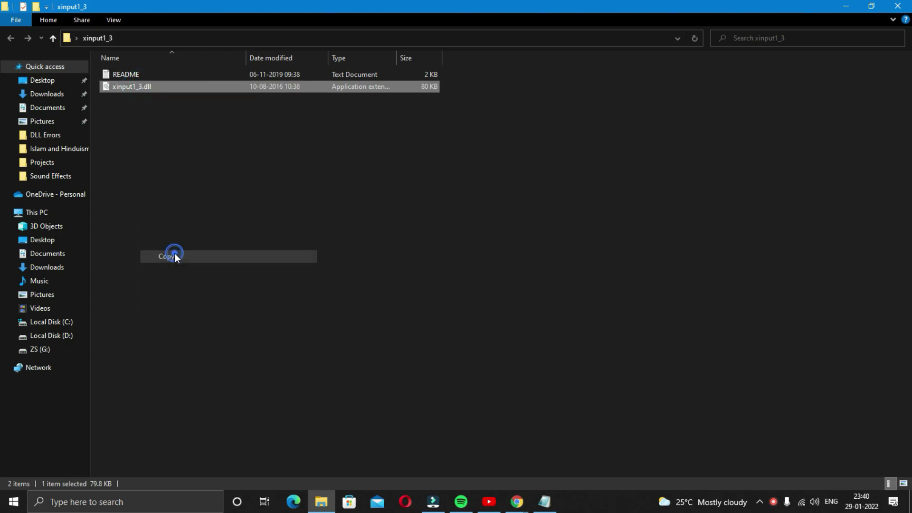
# Step: Paste xinput1_3.dll into the Far Cry 3 bin folder, then show the power options
pyautogui.click(845, 6)
pyautogui.moveTo(814, 71); pyautogui.dragTo(845, 36)
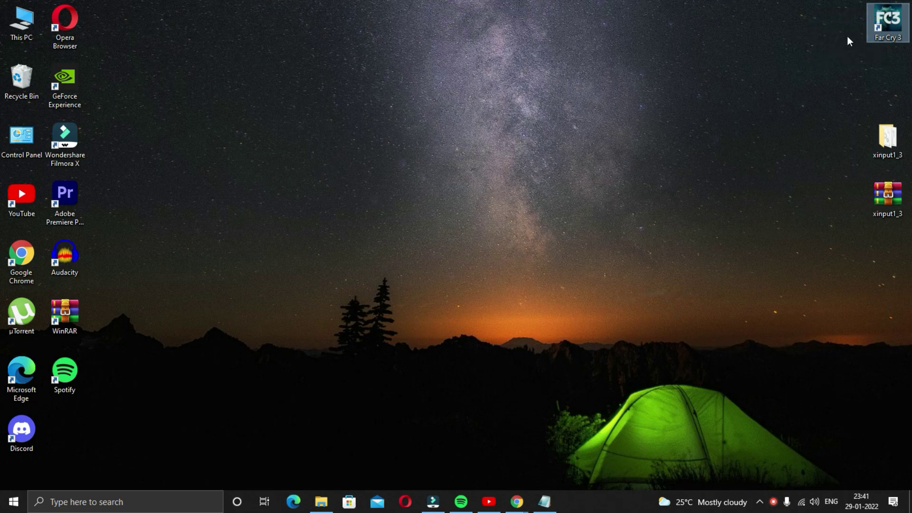
pyautogui.rightClick(883, 18)
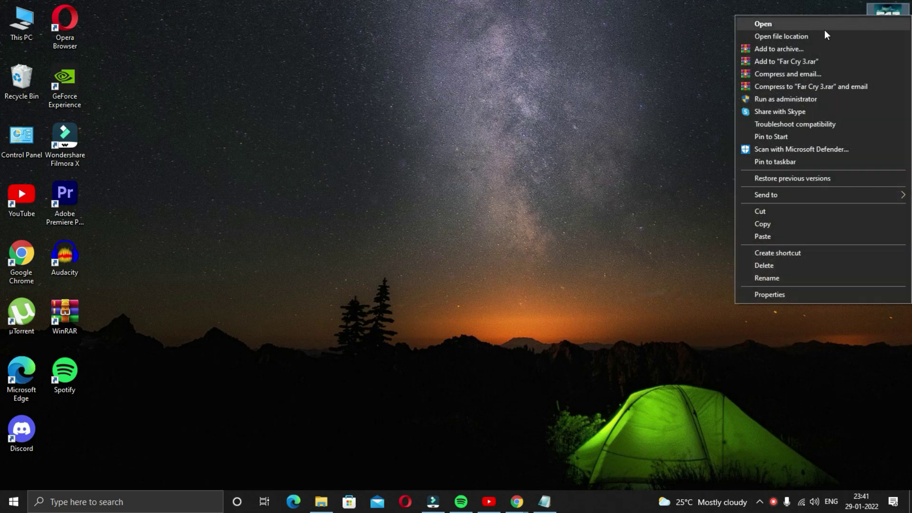
pyautogui.click(796, 36)
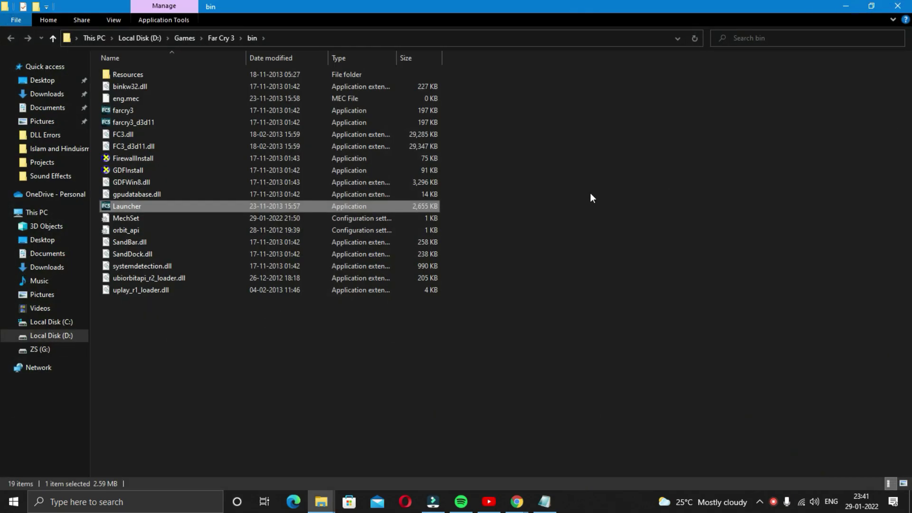
pyautogui.click(542, 161)
pyautogui.rightClick(541, 162)
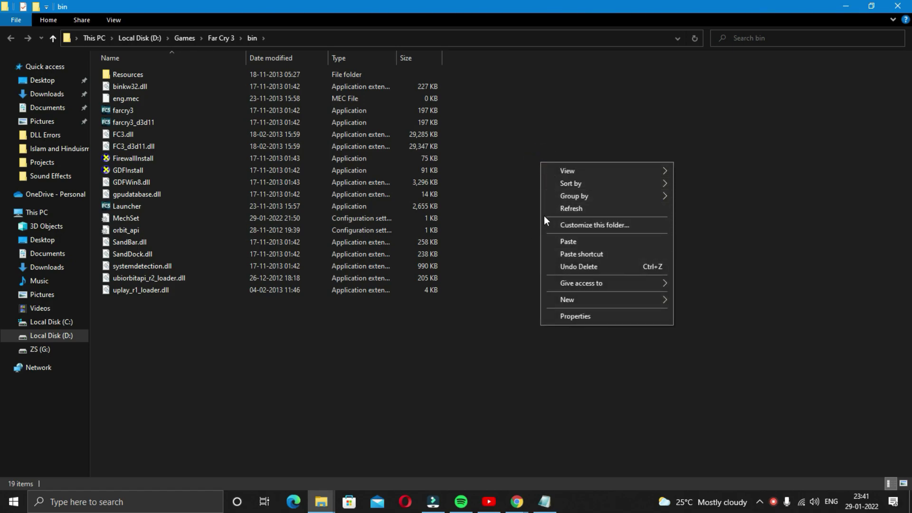
pyautogui.click(568, 241)
pyautogui.click(14, 502)
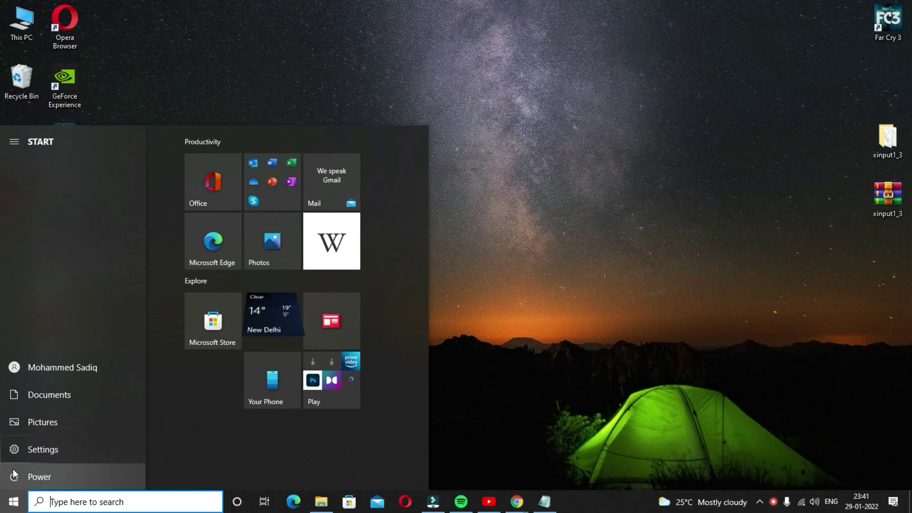
pyautogui.click(13, 469)
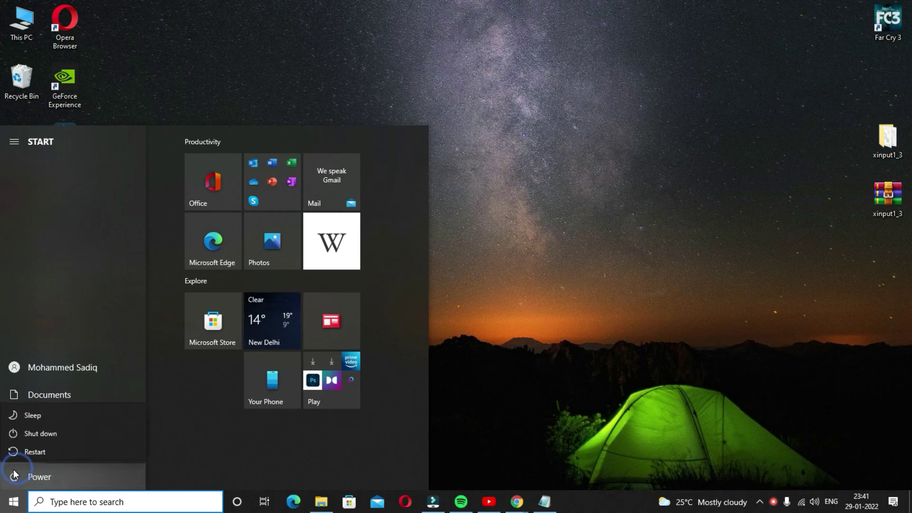
# Step: Restart the PC and go to Windows Security under Update & Security settings
pyautogui.click(72, 440)
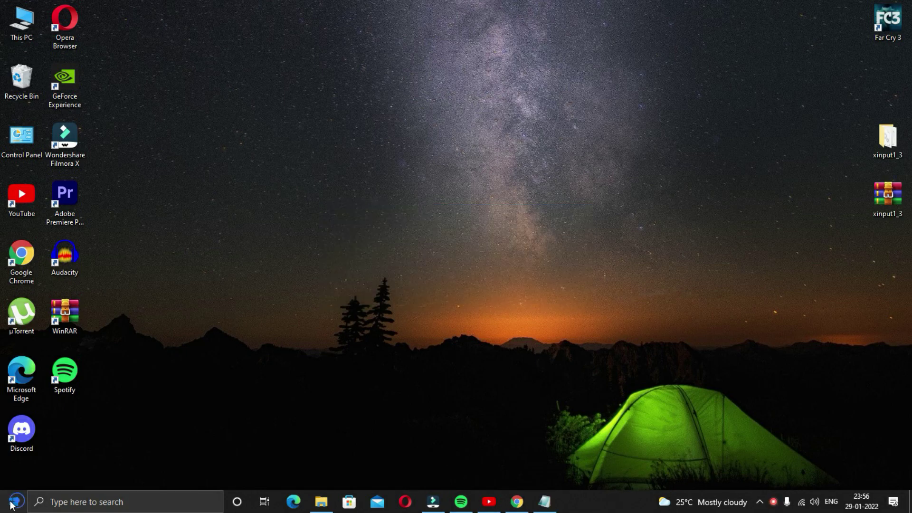
pyautogui.click(14, 501)
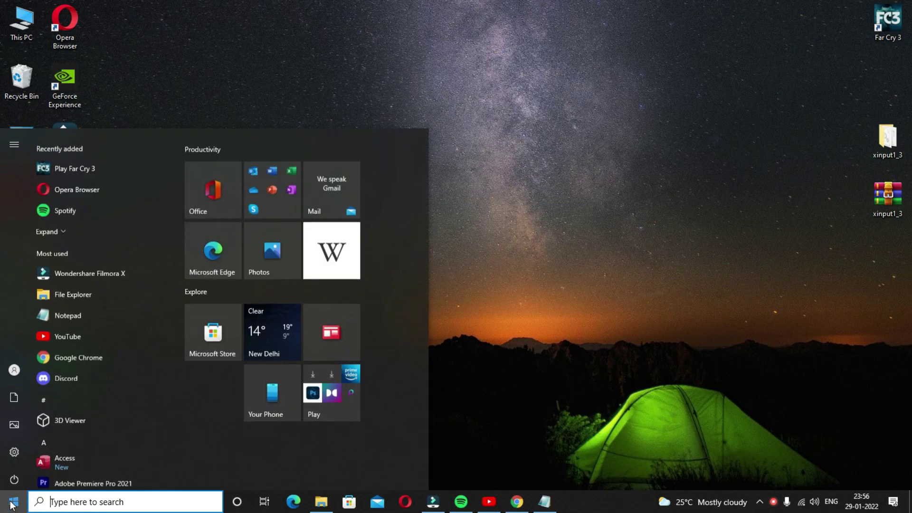
pyautogui.click(22, 439)
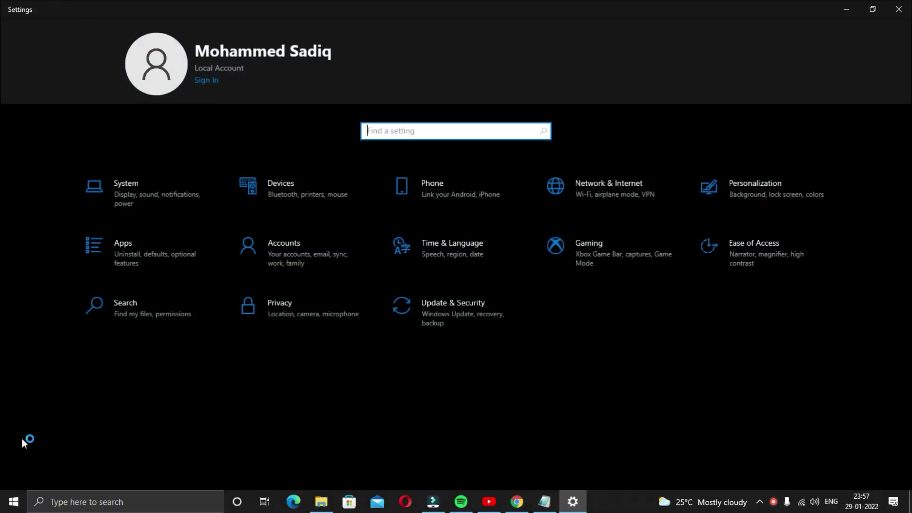
pyautogui.click(421, 318)
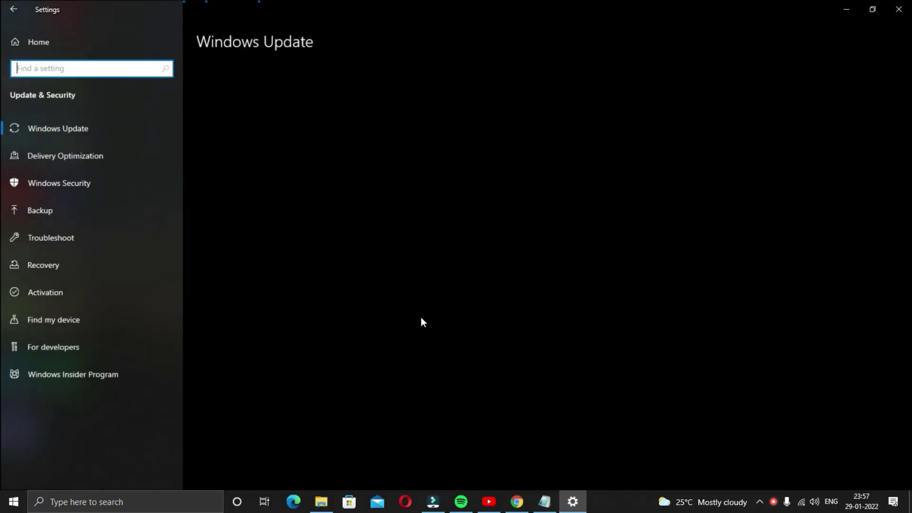
pyautogui.click(90, 193)
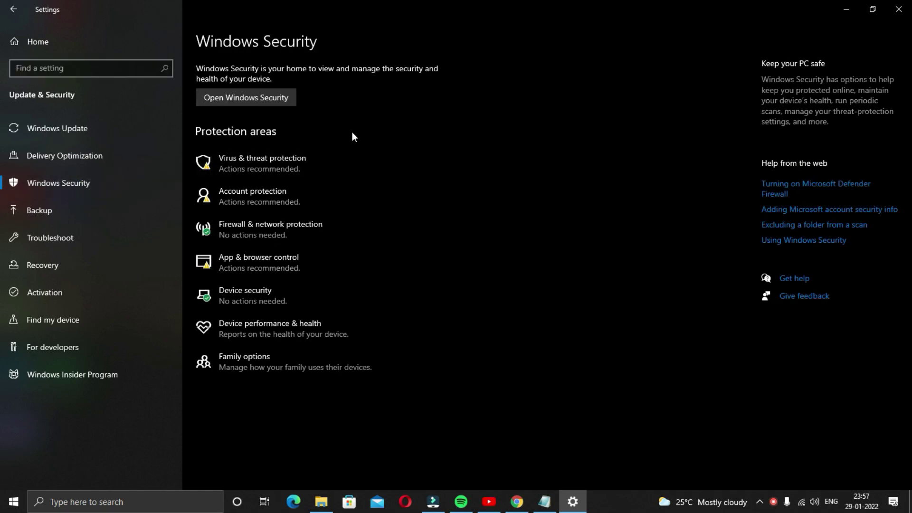
# Step: Open Virus & threat protection settings in Windows Security and reach the Exclusions page
pyautogui.click(254, 97)
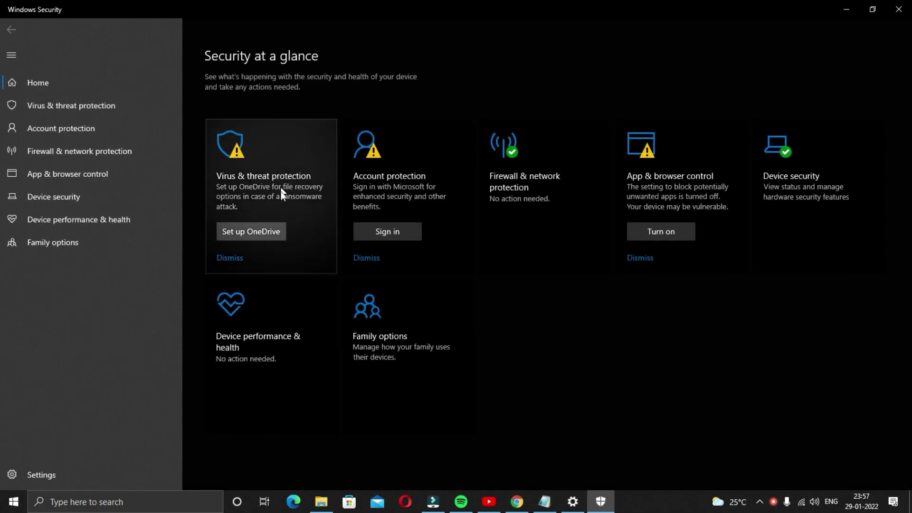
pyautogui.click(250, 190)
pyautogui.scroll(-3, 309, 248)
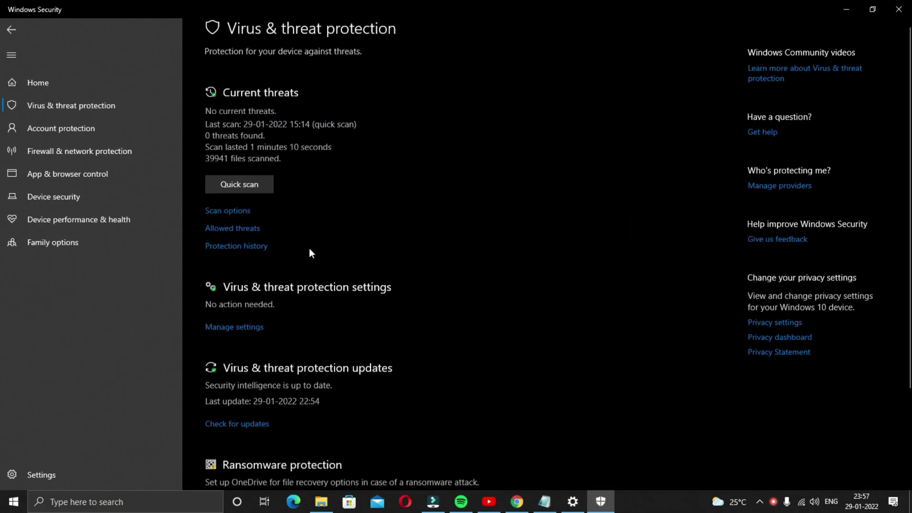
pyautogui.scroll(2, 265, 185)
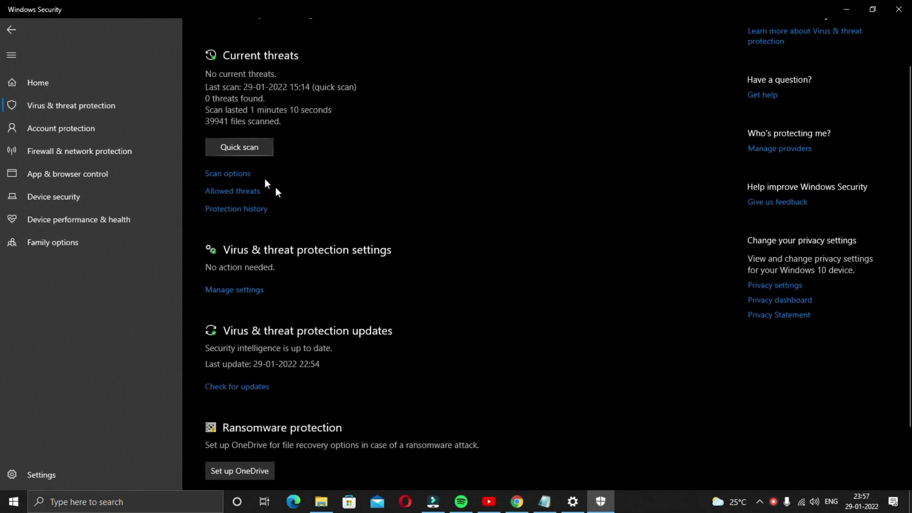
pyautogui.click(248, 290)
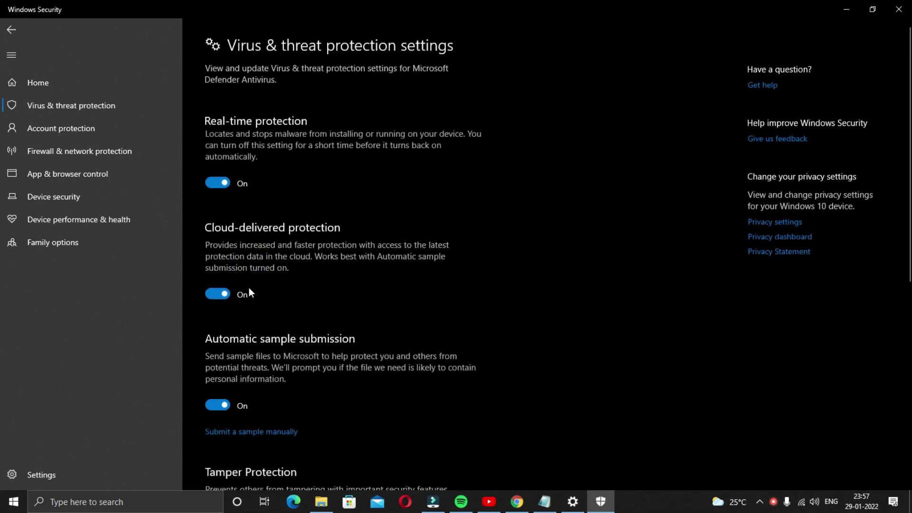
pyautogui.scroll(-8, 332, 214)
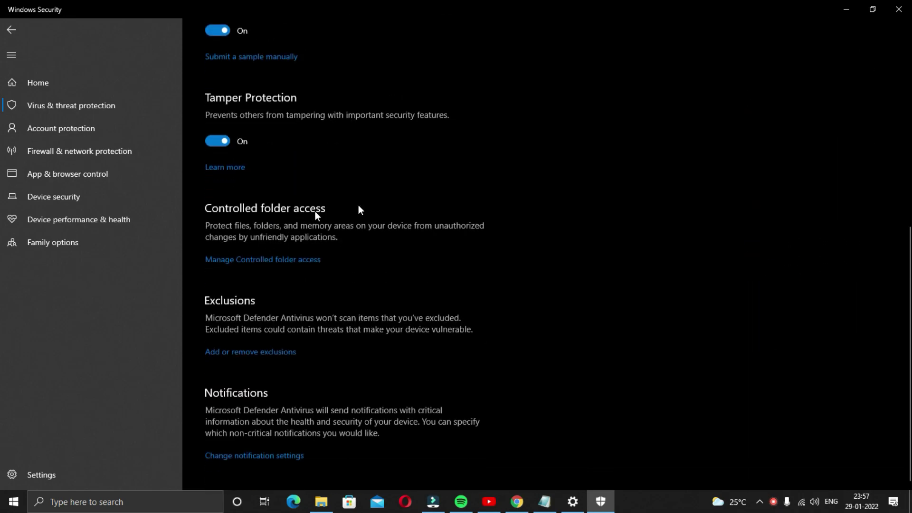
pyautogui.click(274, 355)
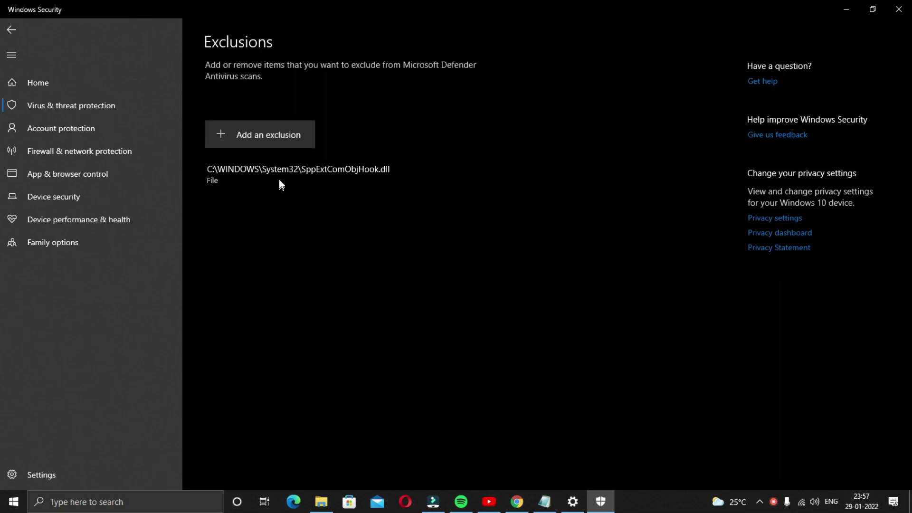
# Step: Add a folder exclusion for D:\Games\Far Cry 3
pyautogui.click(278, 137)
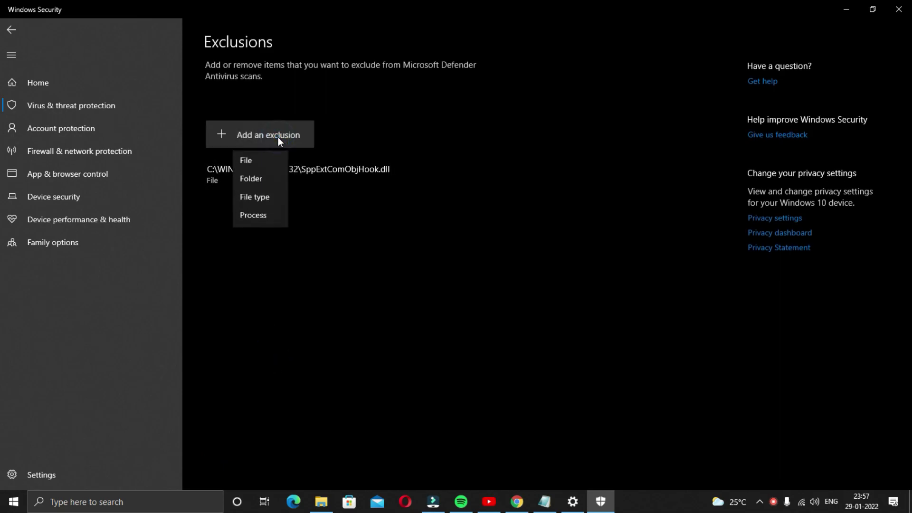
pyautogui.click(258, 181)
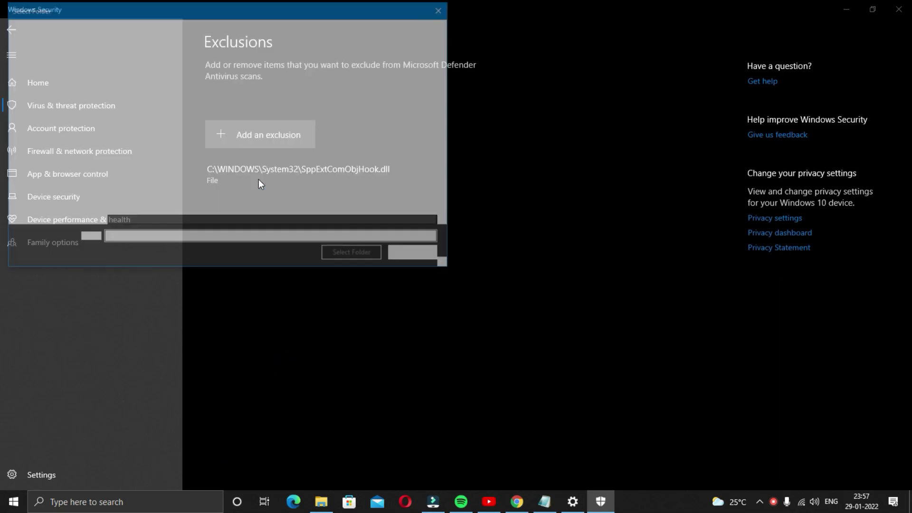
pyautogui.click(57, 208)
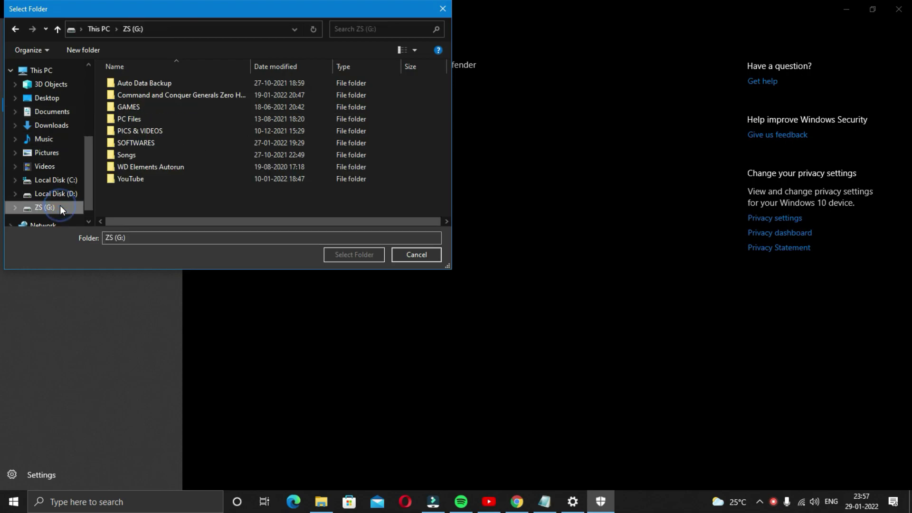
pyautogui.click(54, 195)
pyautogui.doubleClick(139, 94)
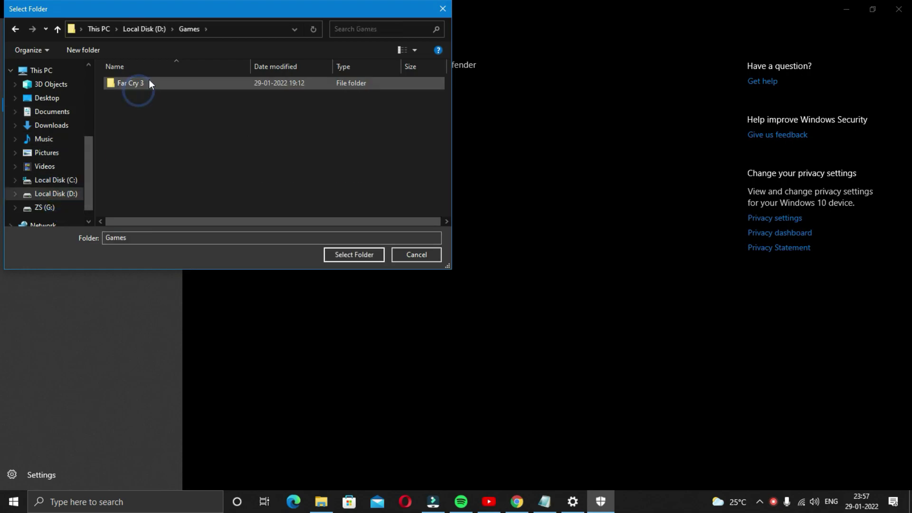
pyautogui.click(151, 81)
pyautogui.click(372, 257)
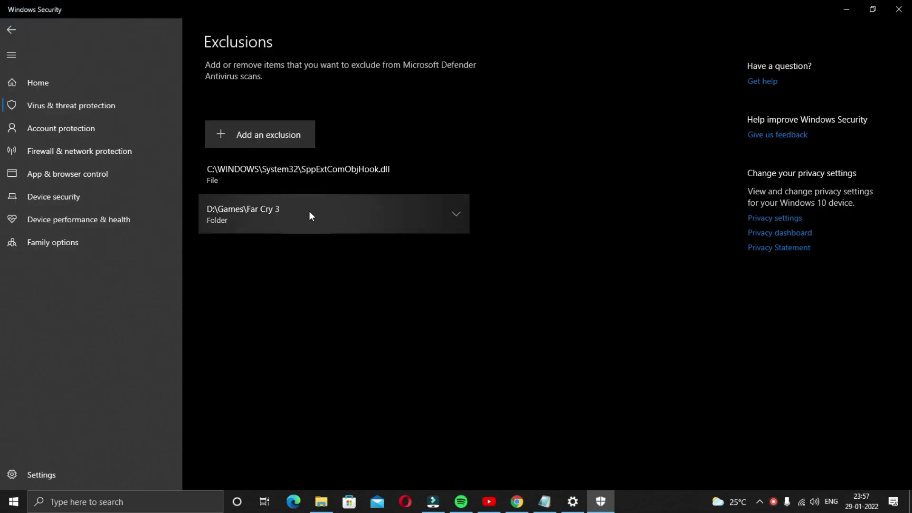
# Step: Close Windows Security and Settings, then choose Uninstall for Far Cry 3 in Programs and Features
pyautogui.click(899, 9)
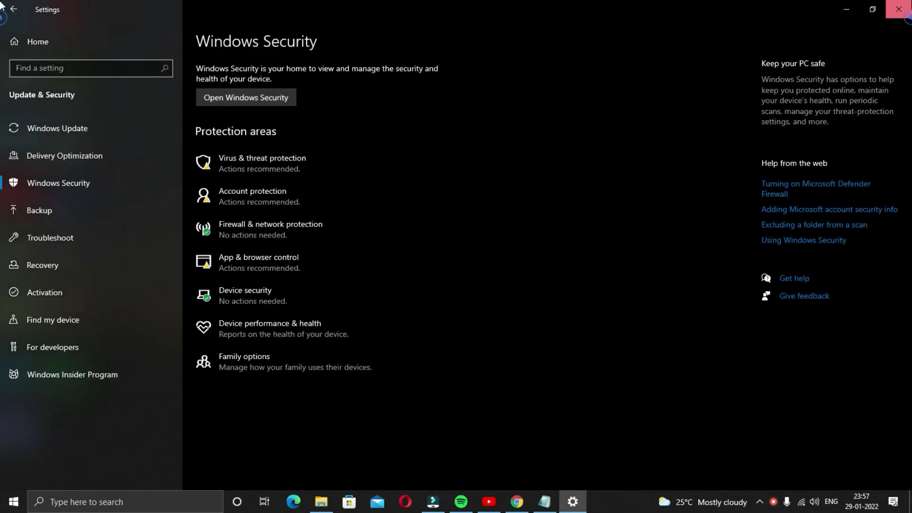
pyautogui.click(899, 7)
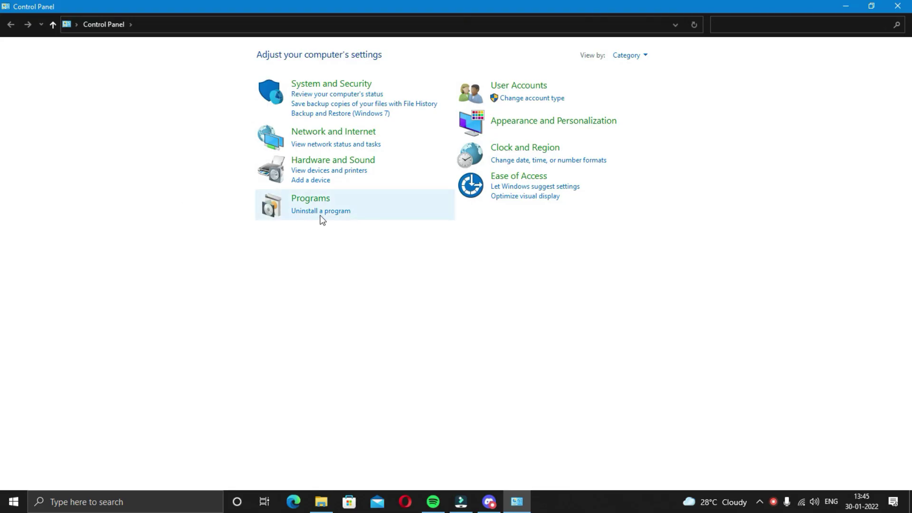
pyautogui.click(325, 212)
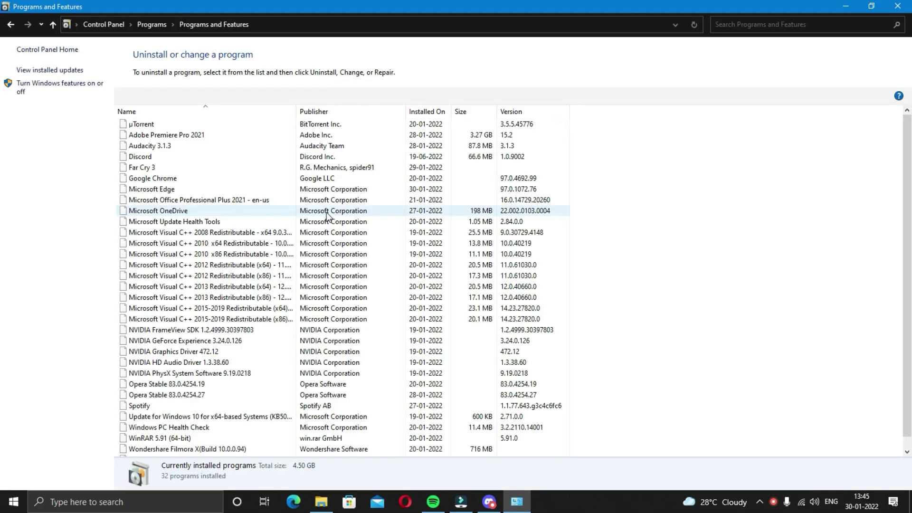
pyautogui.click(144, 171)
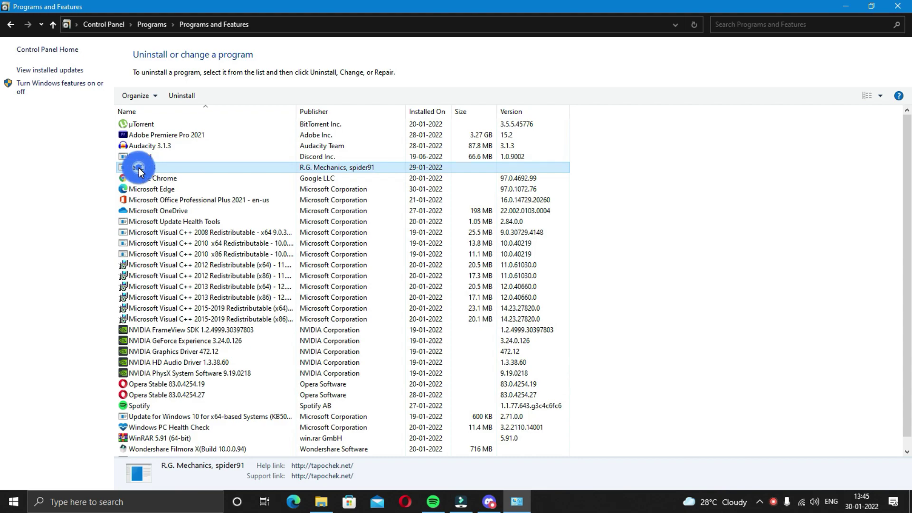
pyautogui.rightClick(141, 170)
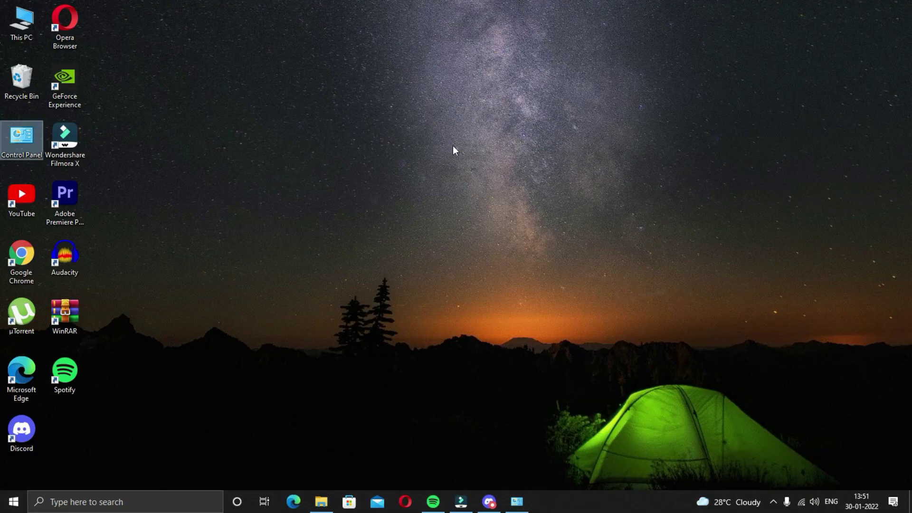
# Step: Refresh the desktop
pyautogui.rightClick(452, 145)
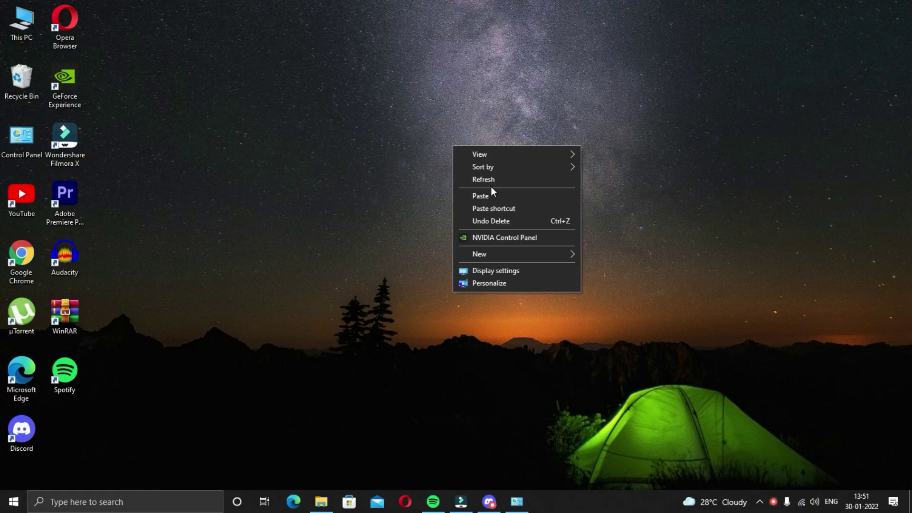
pyautogui.click(487, 179)
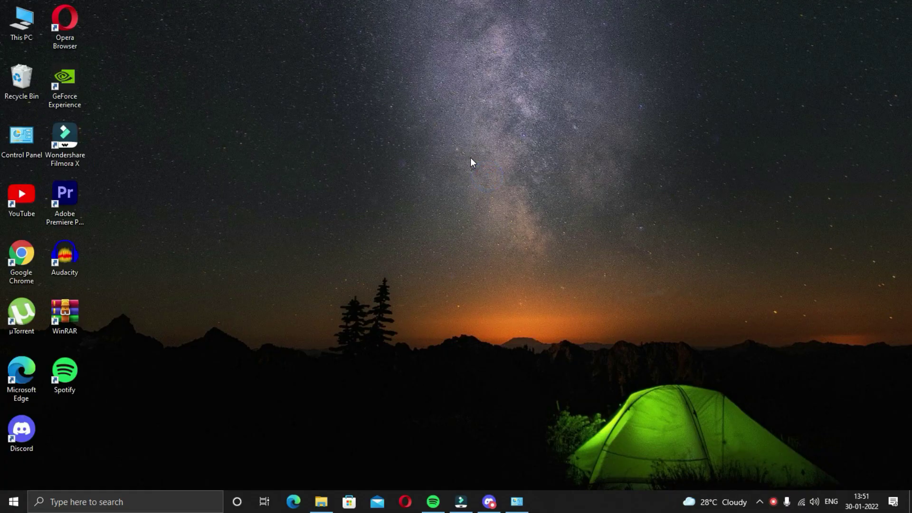
pyautogui.rightClick(470, 158)
# Step: Open the Downloads folder from This PC in a maximized window
pyautogui.click(492, 191)
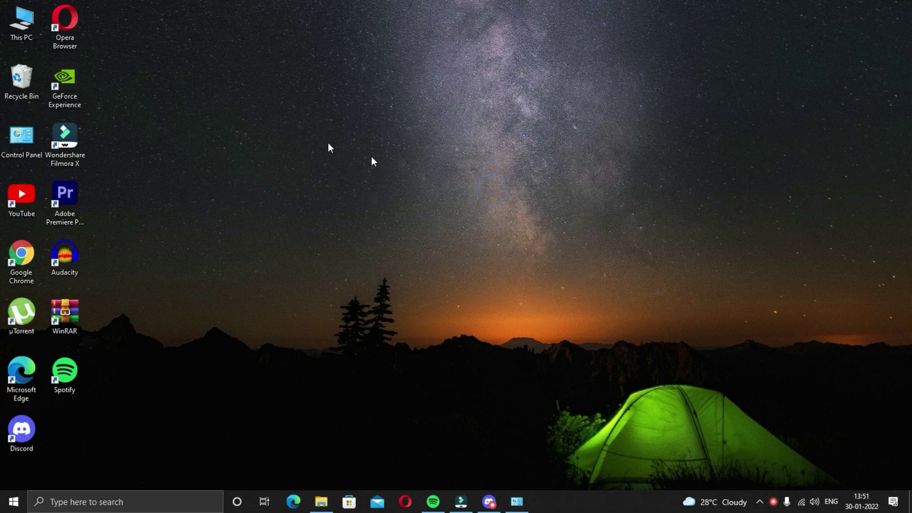
pyautogui.doubleClick(25, 38)
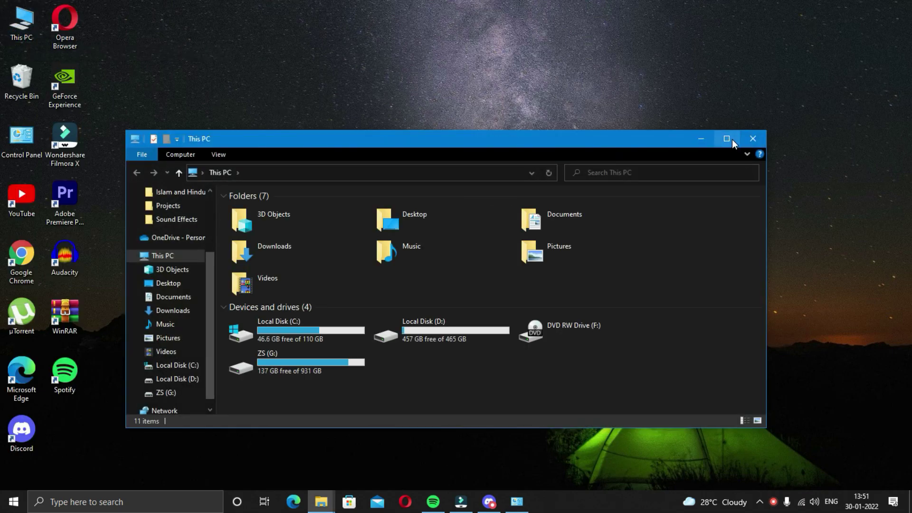
pyautogui.click(731, 138)
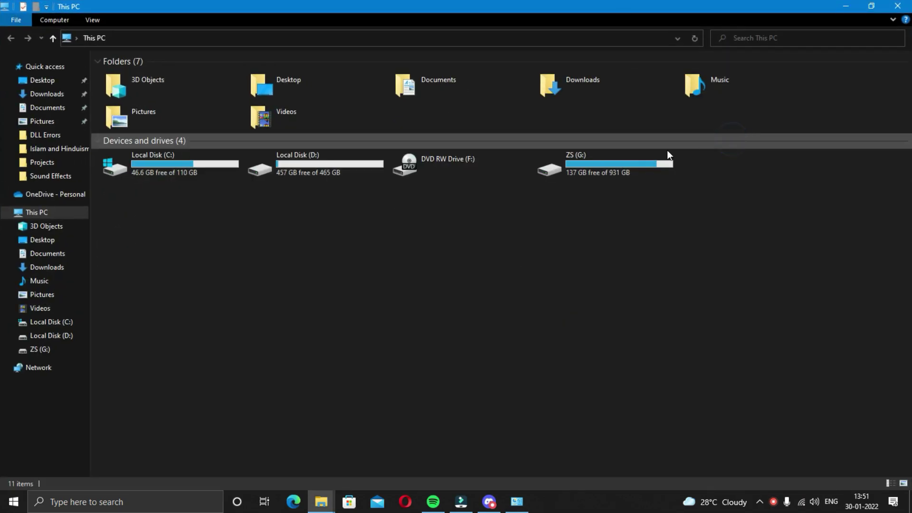
pyautogui.doubleClick(626, 74)
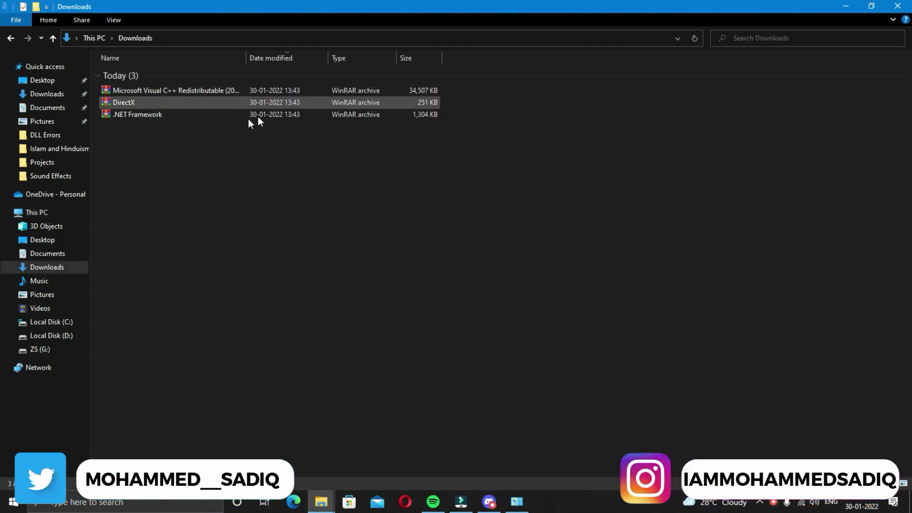
# Step: Extract the Visual C++ Redistributable, DirectX and .NET Framework archives into Downloads
pyautogui.moveTo(232, 160); pyautogui.dragTo(152, 76)
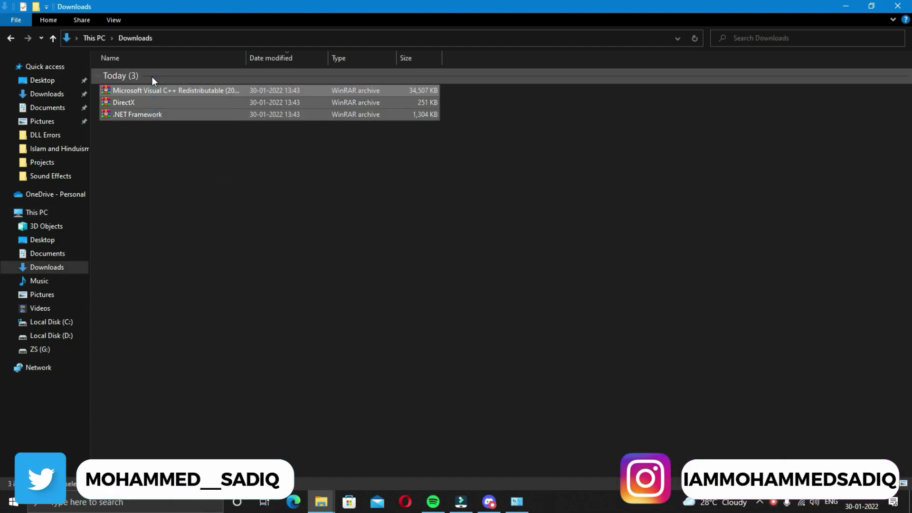
pyautogui.click(192, 149)
pyautogui.click(170, 93)
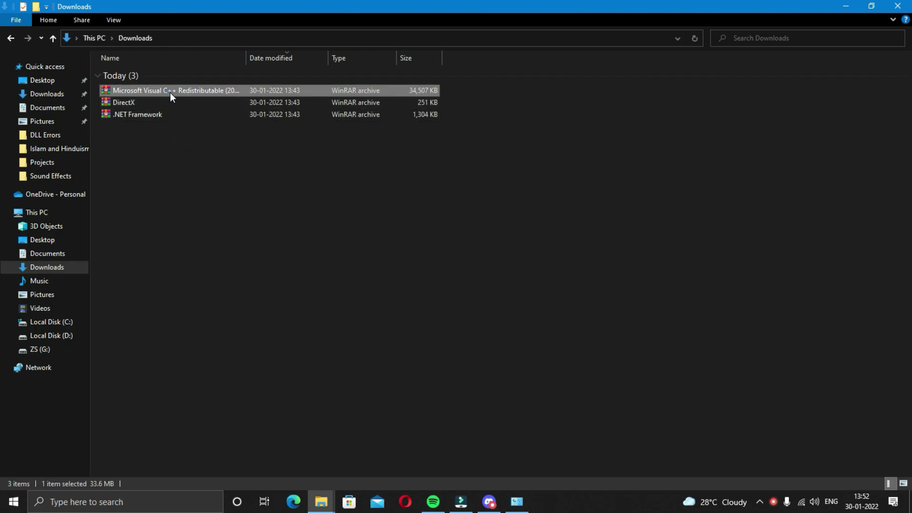
pyautogui.rightClick(170, 92)
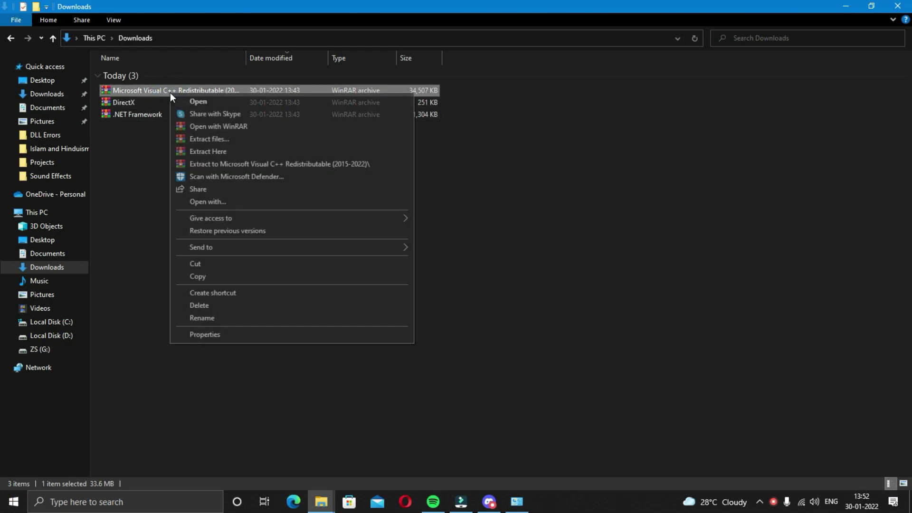
pyautogui.click(205, 150)
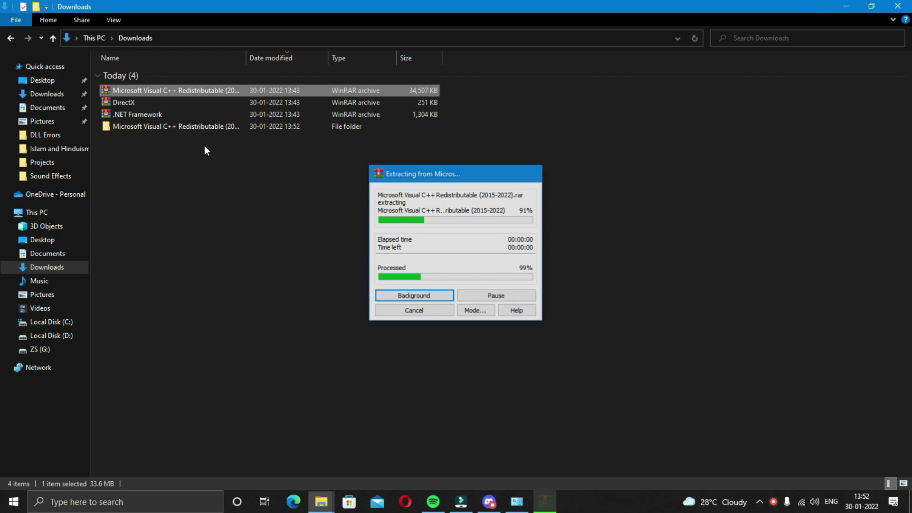
pyautogui.click(156, 101)
pyautogui.rightClick(156, 101)
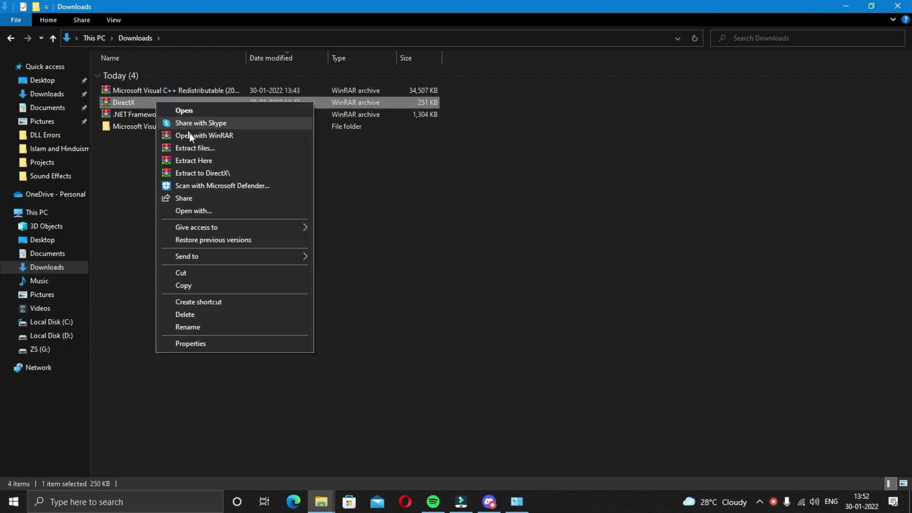
pyautogui.click(207, 162)
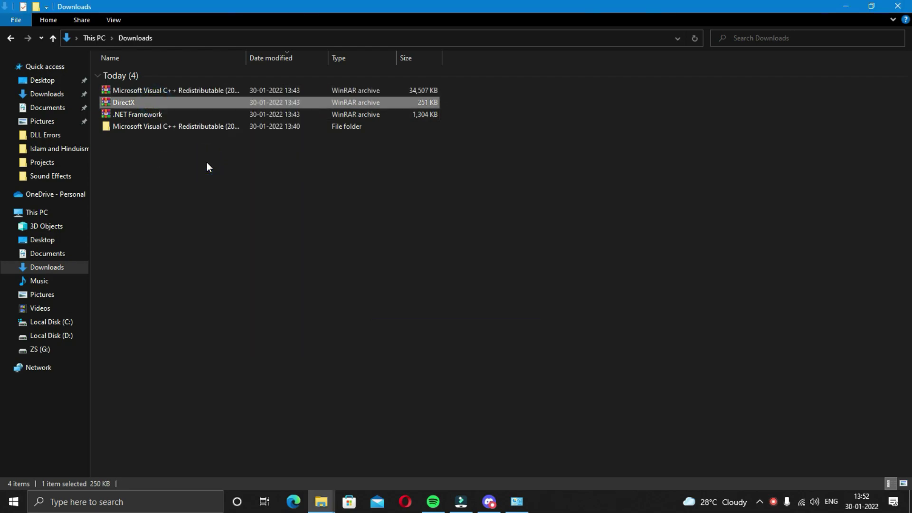
pyautogui.click(128, 115)
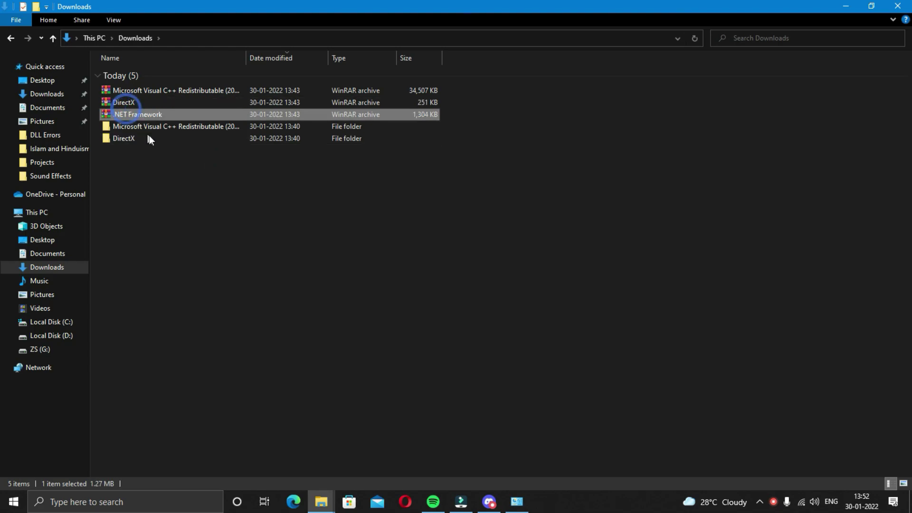
pyautogui.rightClick(127, 113)
pyautogui.click(190, 168)
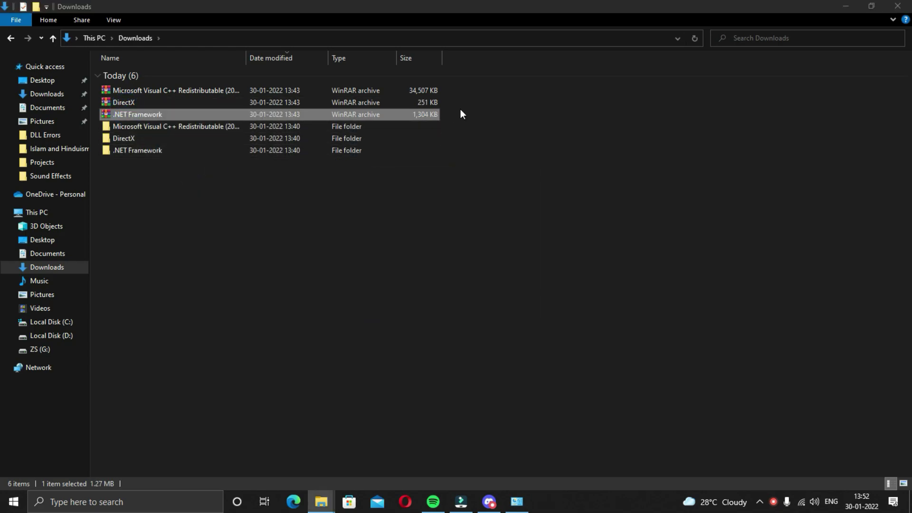
# Step: Delete the three original .rar archives
pyautogui.moveTo(453, 112); pyautogui.dragTo(346, 90)
pyautogui.rightClick(346, 89)
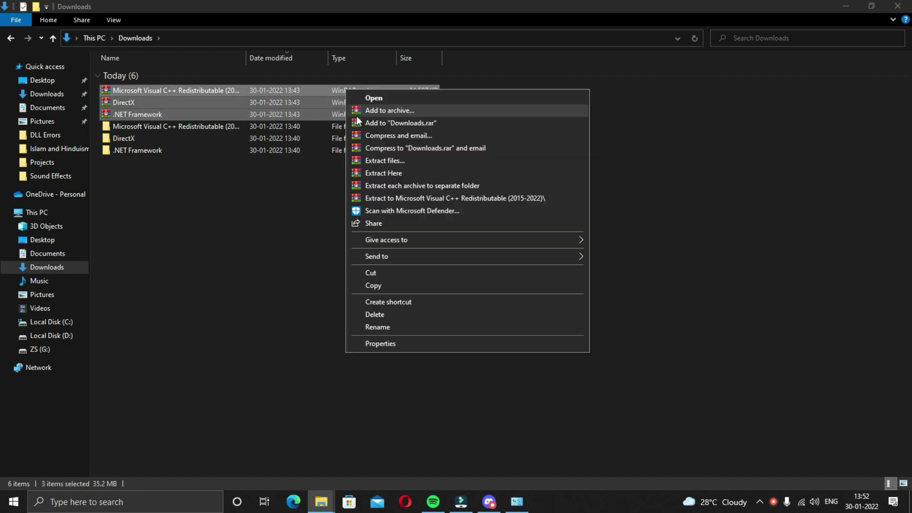
pyautogui.click(389, 316)
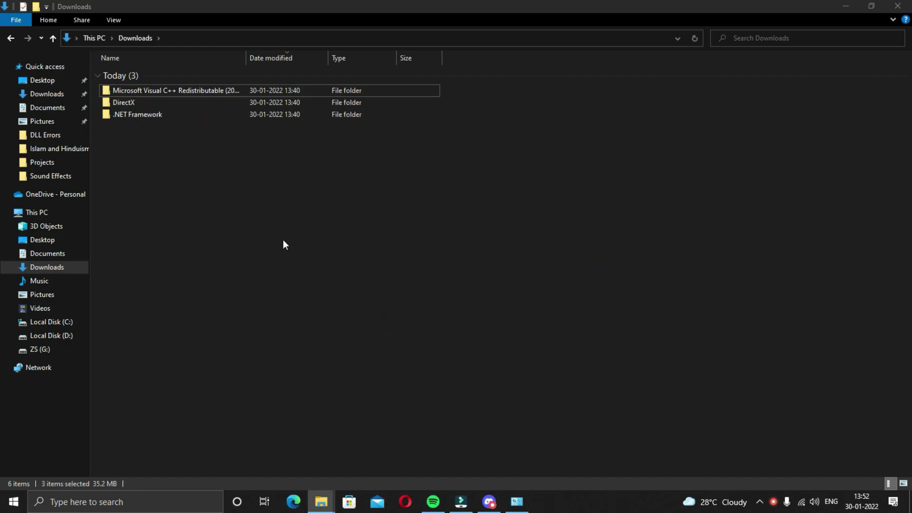
# Step: Install the x64 Visual C++ 2015-2022 runtime with VC_redist.x64
pyautogui.doubleClick(216, 87)
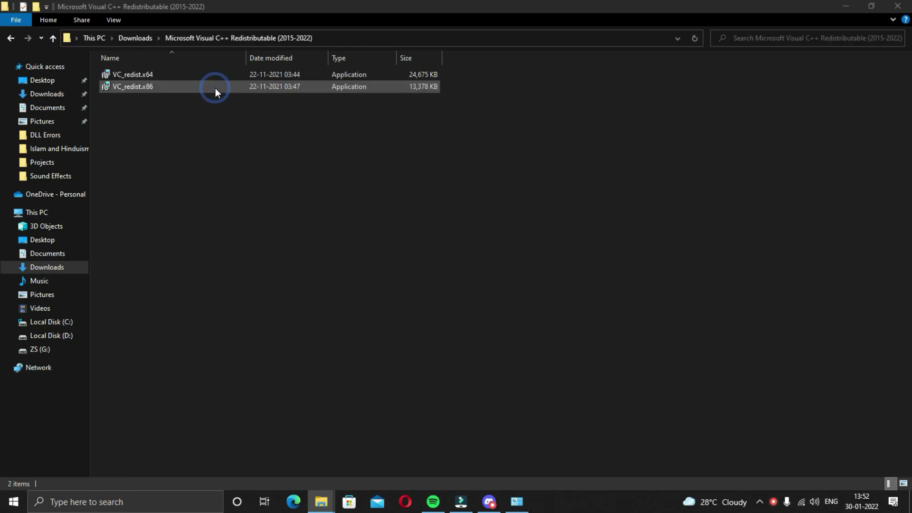
pyautogui.doubleClick(165, 77)
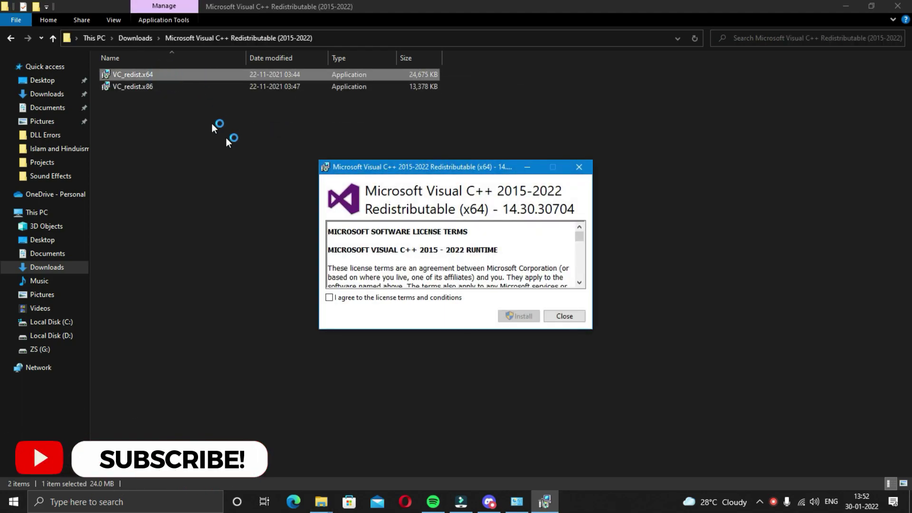
pyautogui.click(329, 298)
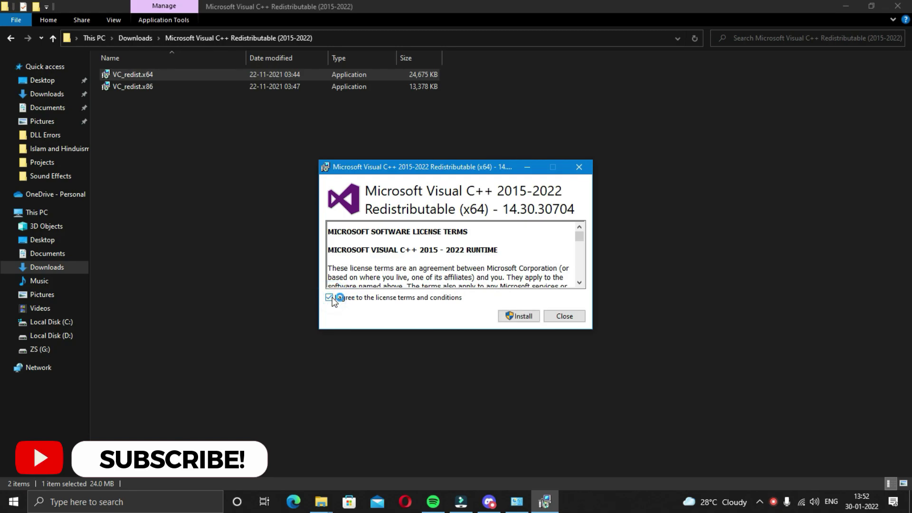
pyautogui.click(522, 317)
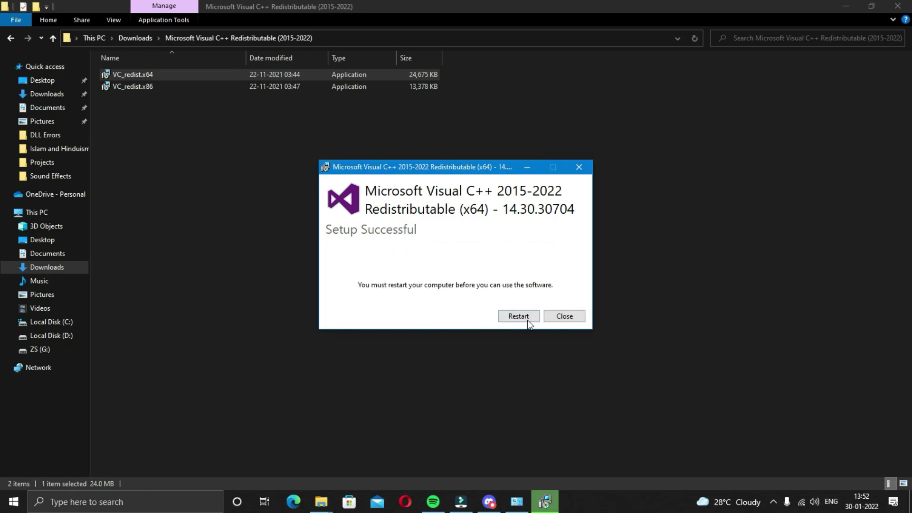
pyautogui.click(571, 318)
# Step: Install the x86 Visual C++ 2015-2022 runtime with VC_redist.x86
pyautogui.doubleClick(173, 86)
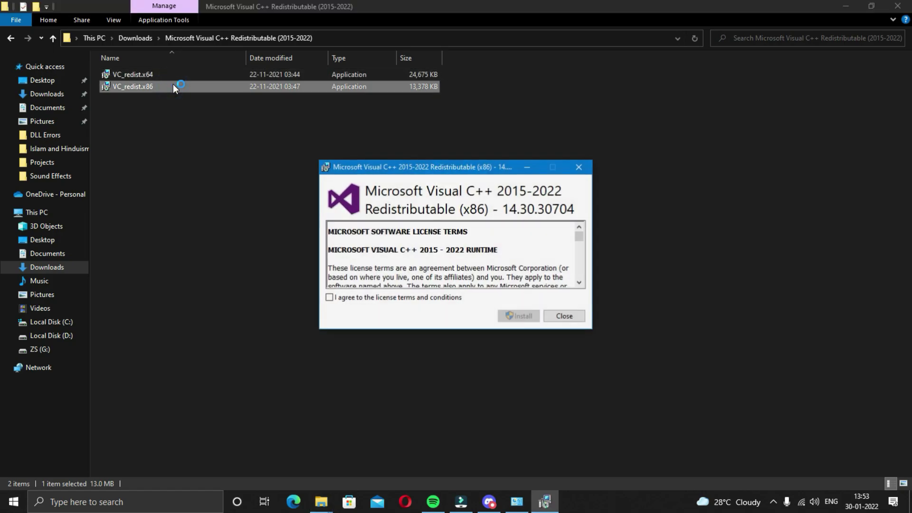
pyautogui.click(329, 297)
pyautogui.click(518, 316)
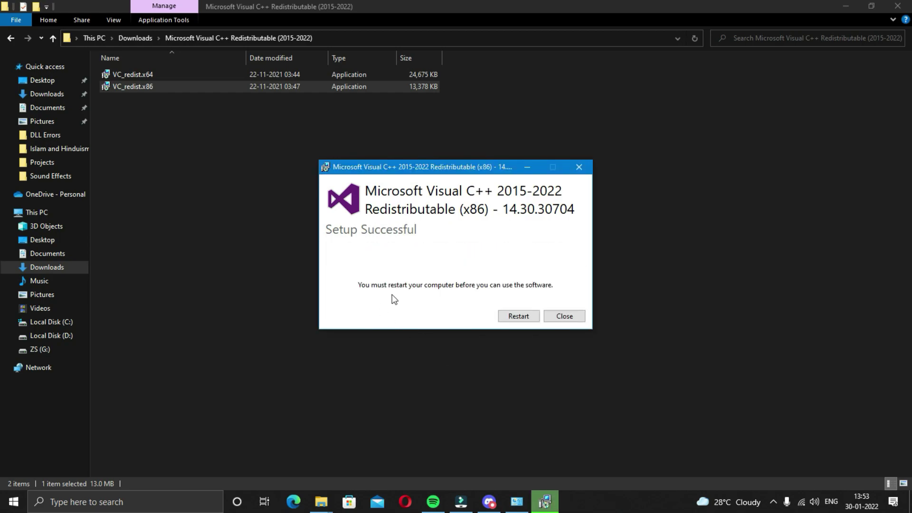
pyautogui.click(572, 320)
# Step: Open the DirectX folder in Downloads and launch the dxwebsetup installer
pyautogui.click(10, 38)
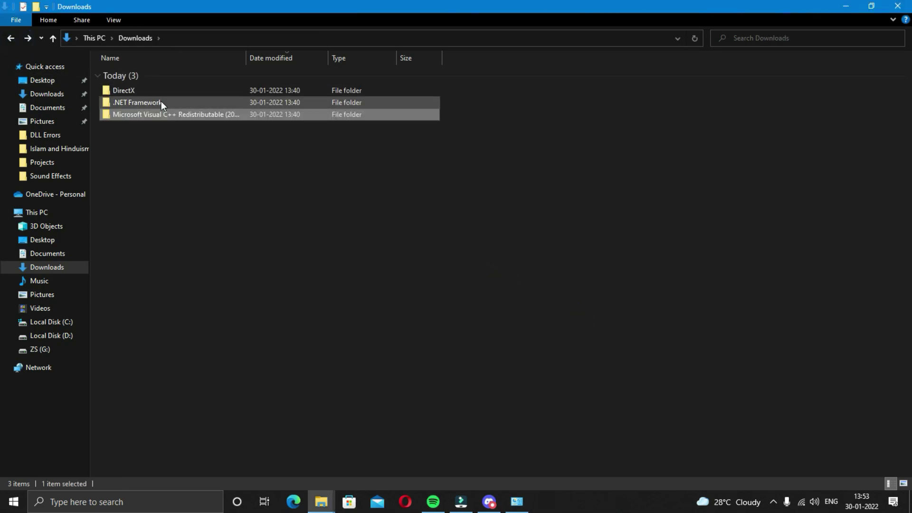
pyautogui.click(159, 93)
pyautogui.doubleClick(159, 94)
pyautogui.click(163, 75)
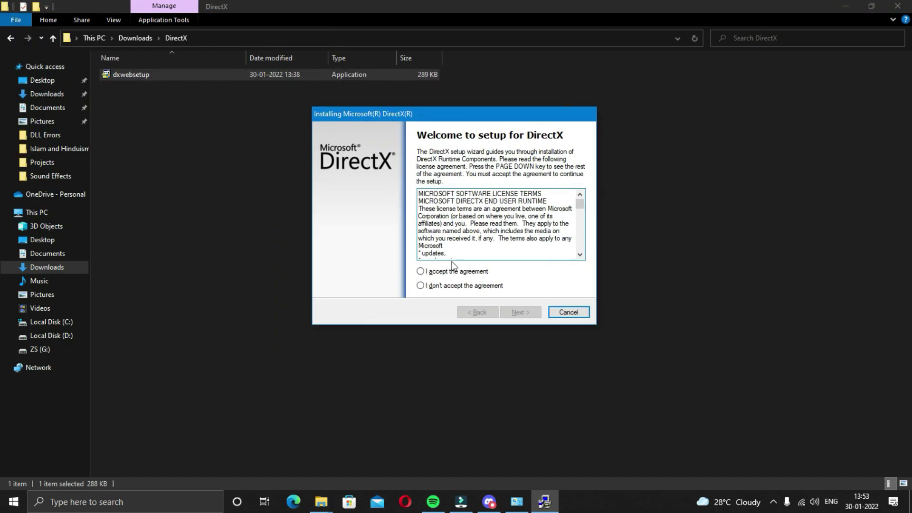
# Step: Accept the licence, skip the Bing Bar, and install the DirectX runtime components through to Finish
pyautogui.click(442, 272)
pyautogui.click(521, 316)
pyautogui.click(425, 238)
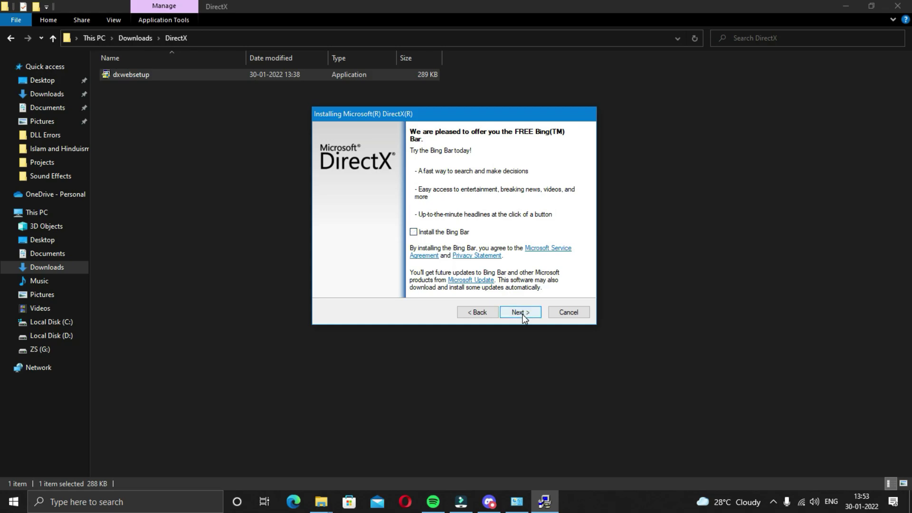
pyautogui.click(520, 312)
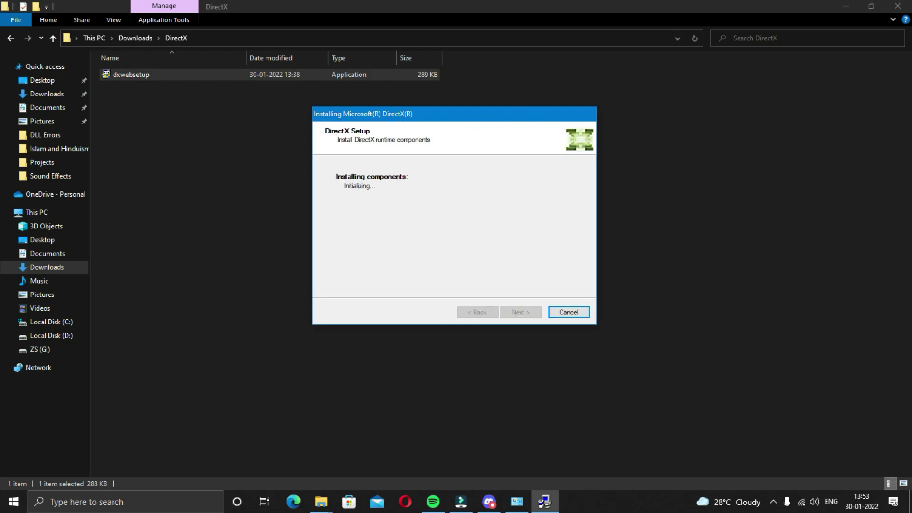
pyautogui.click(521, 315)
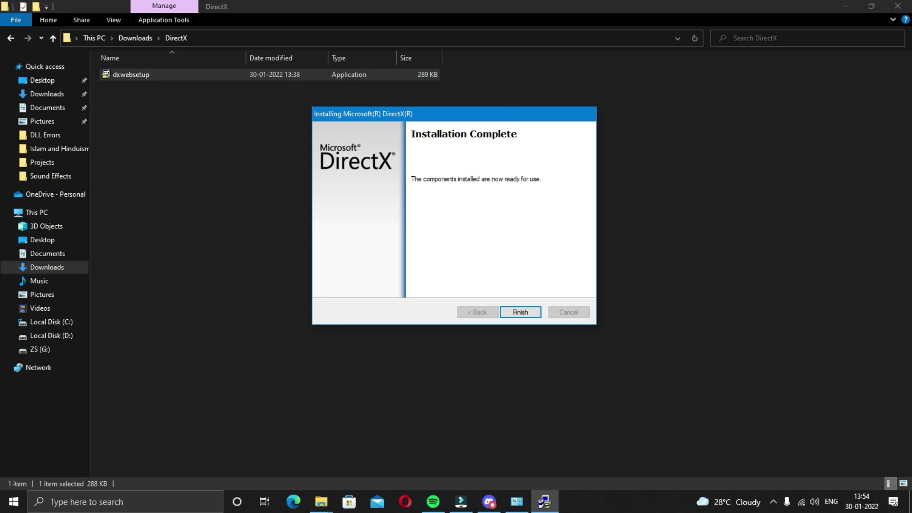
pyautogui.click(520, 312)
# Step: Run the ndp48-web .NET Framework 4.8 installer and dismiss its already-installed notice
pyautogui.click(11, 38)
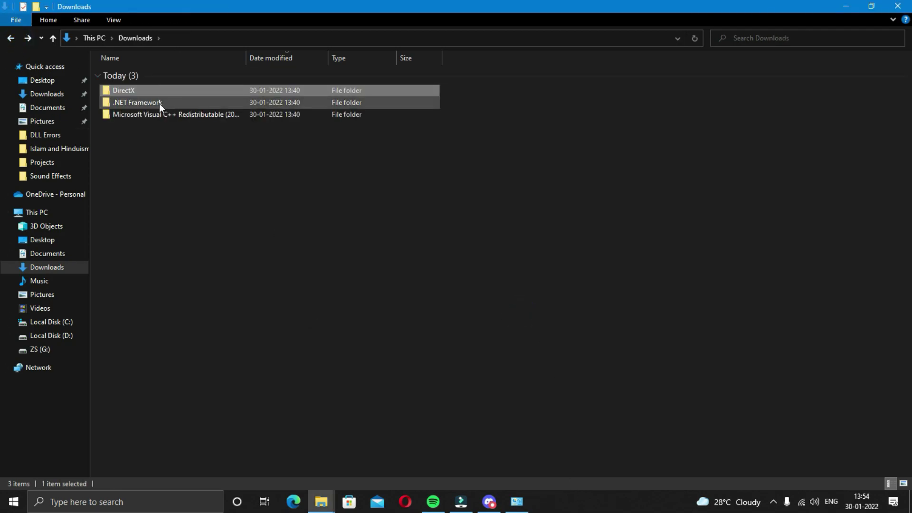
pyautogui.doubleClick(159, 104)
pyautogui.click(152, 75)
pyautogui.doubleClick(153, 75)
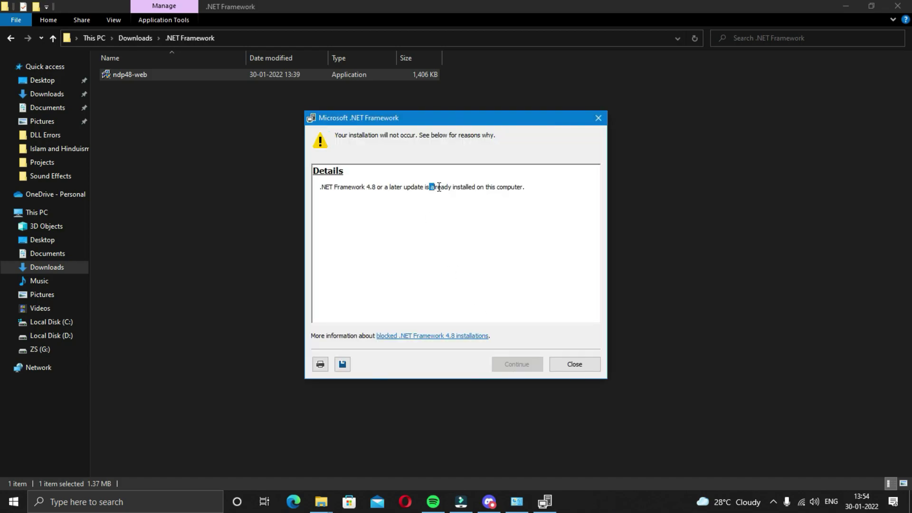
pyautogui.click(474, 215)
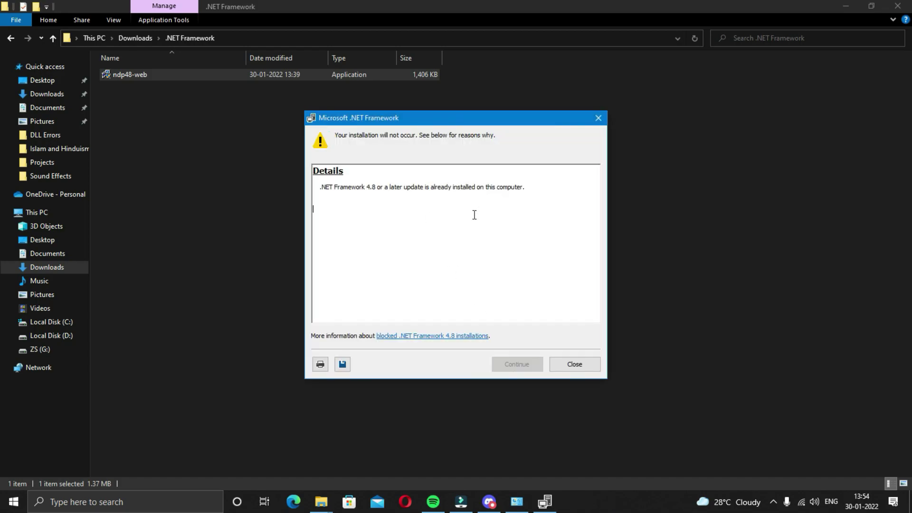
pyautogui.click(575, 365)
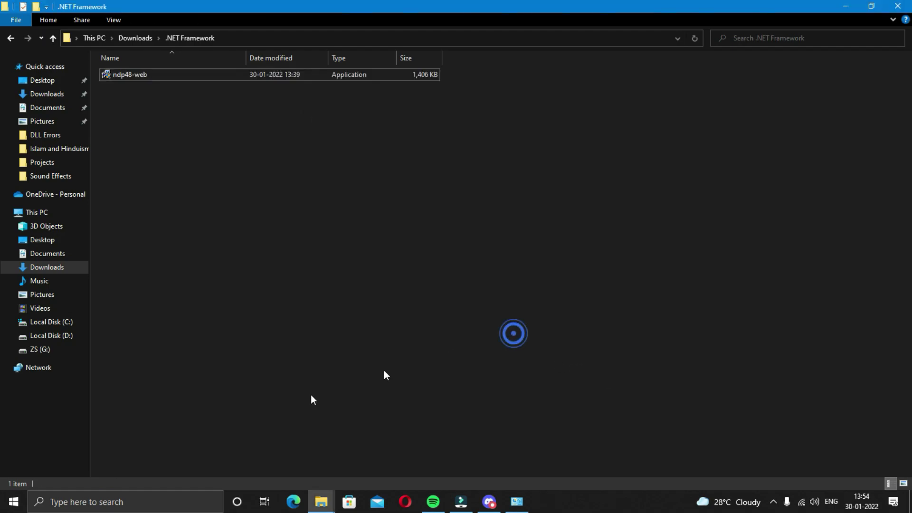
# Step: Close File Explorer, refresh the desktop, open the Start menu's power options, then refresh again
pyautogui.click(897, 6)
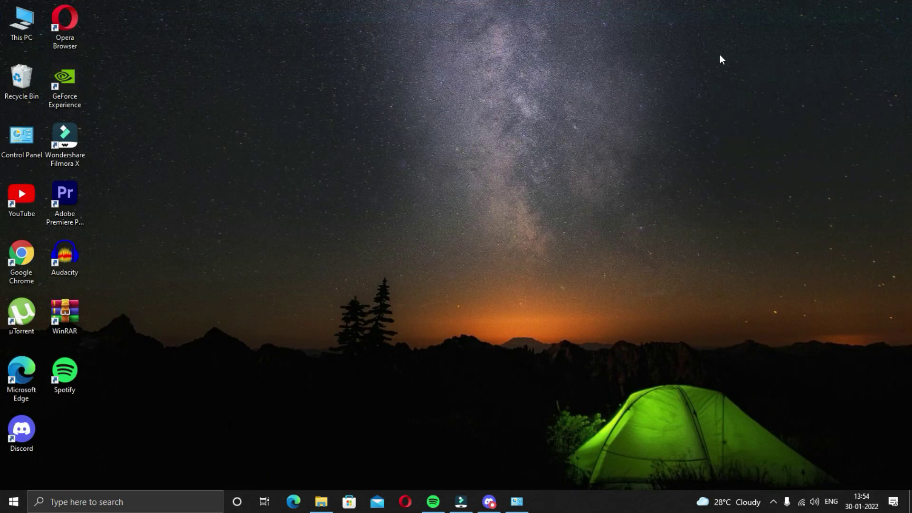
pyautogui.rightClick(523, 149)
pyautogui.click(546, 185)
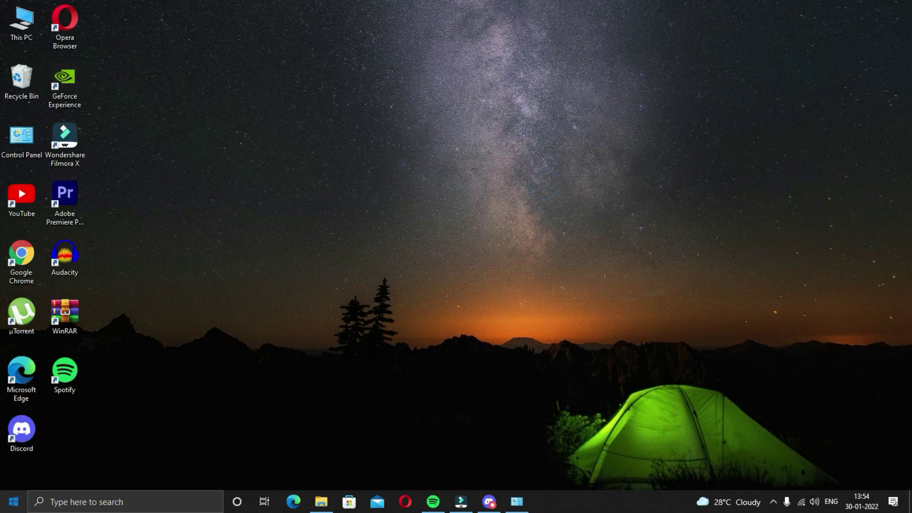
pyautogui.click(14, 502)
pyautogui.click(21, 477)
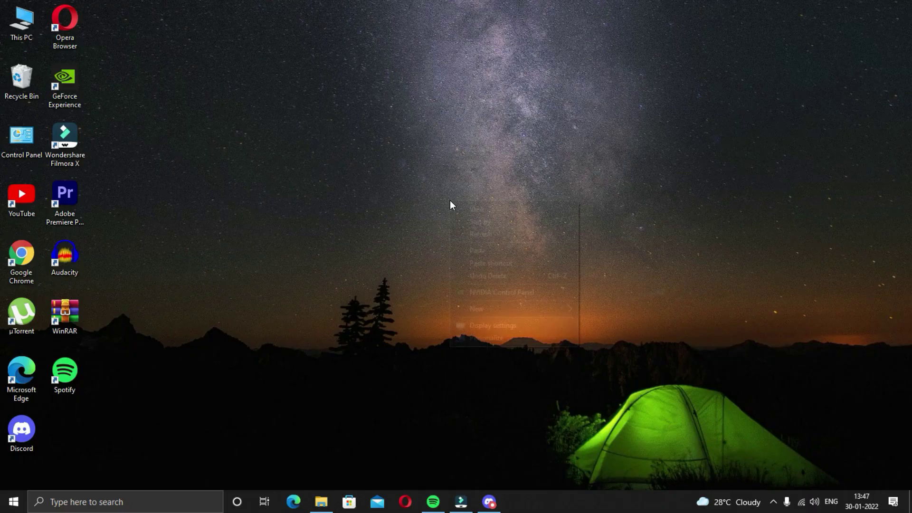
pyautogui.rightClick(450, 202)
pyautogui.click(476, 234)
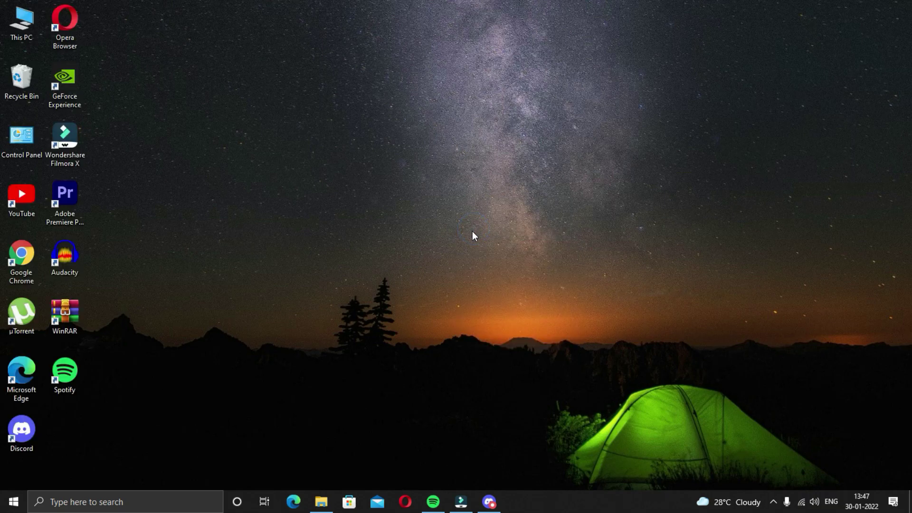
# Step: Go from Settings' Update & Security into Windows Security's Virus & threat protection settings
pyautogui.click(14, 502)
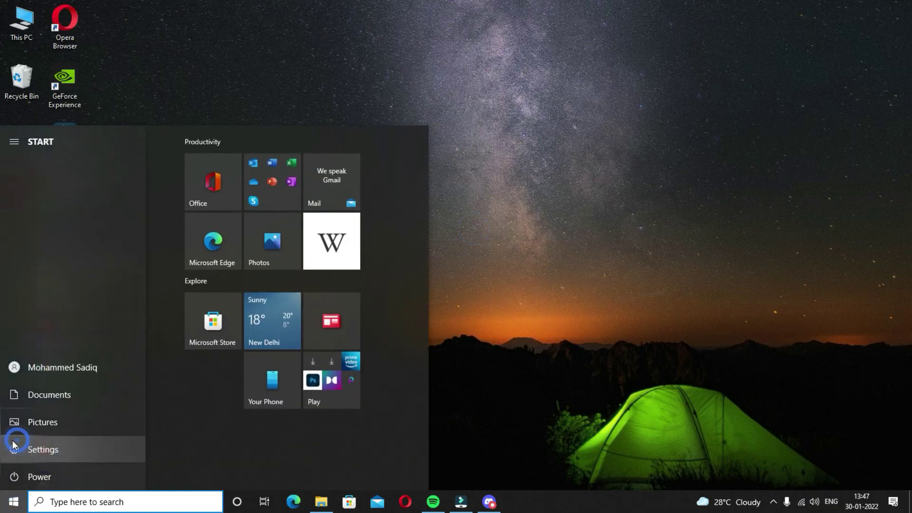
pyautogui.click(12, 440)
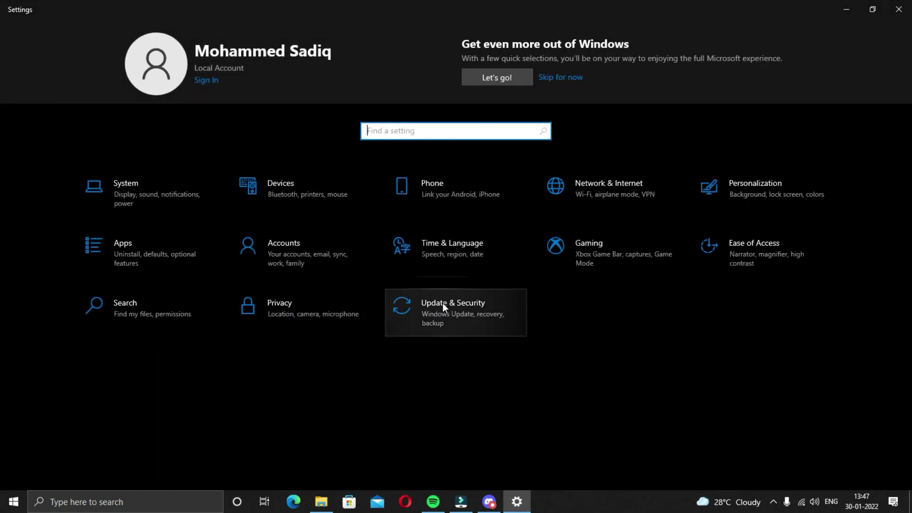
pyautogui.click(443, 305)
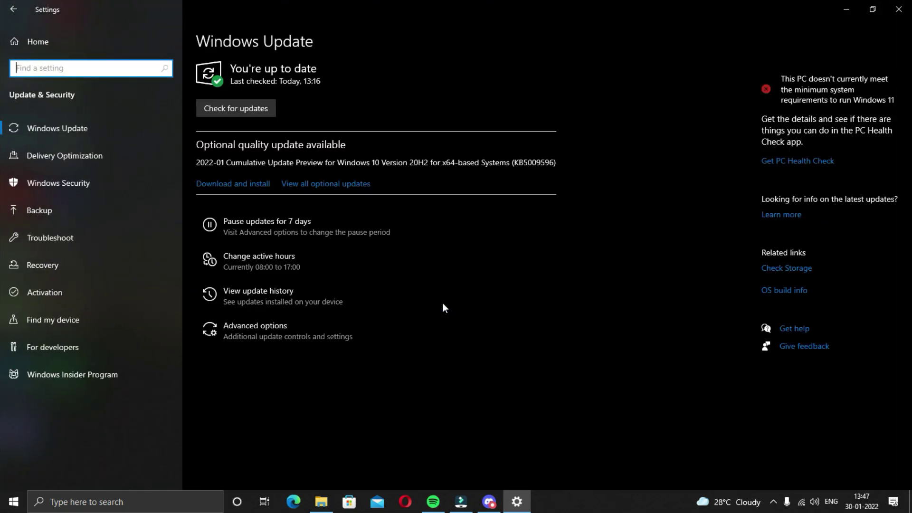
pyautogui.click(104, 186)
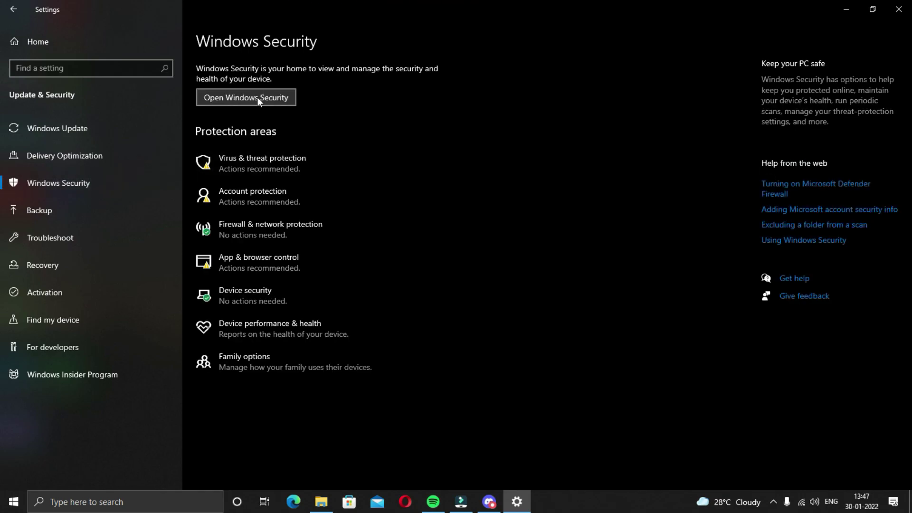
pyautogui.click(250, 98)
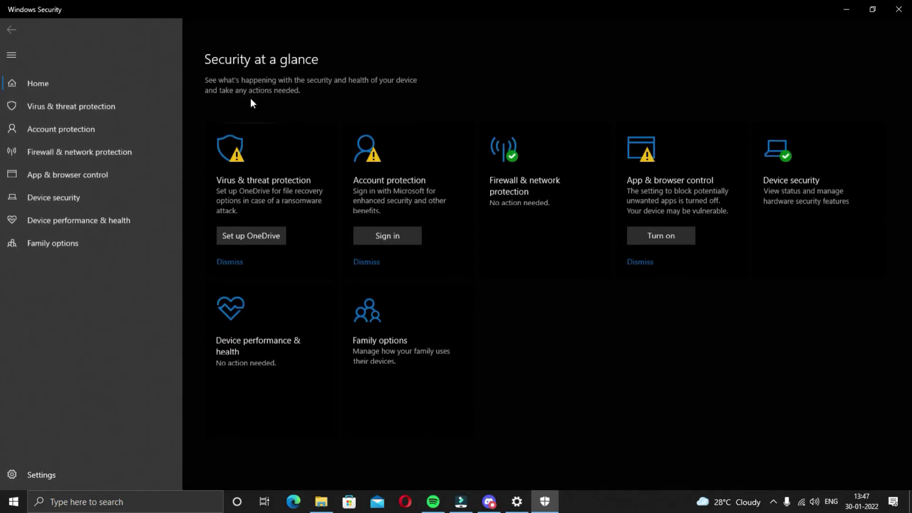
pyautogui.click(268, 174)
pyautogui.scroll(-3, 267, 175)
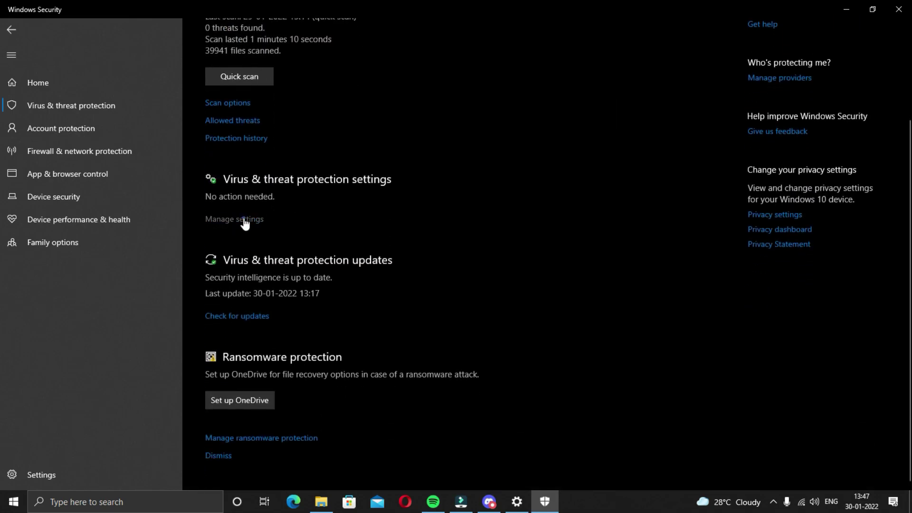
pyautogui.click(244, 219)
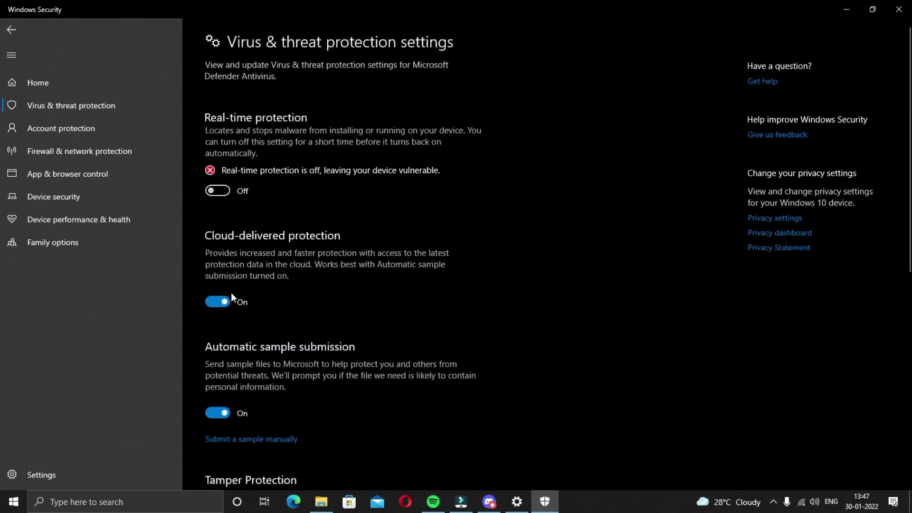
# Step: Turn off cloud-delivered protection, automatic sample submission and Tamper Protection, then close Windows Security
pyautogui.scroll(-4, 226, 298)
pyautogui.click(221, 89)
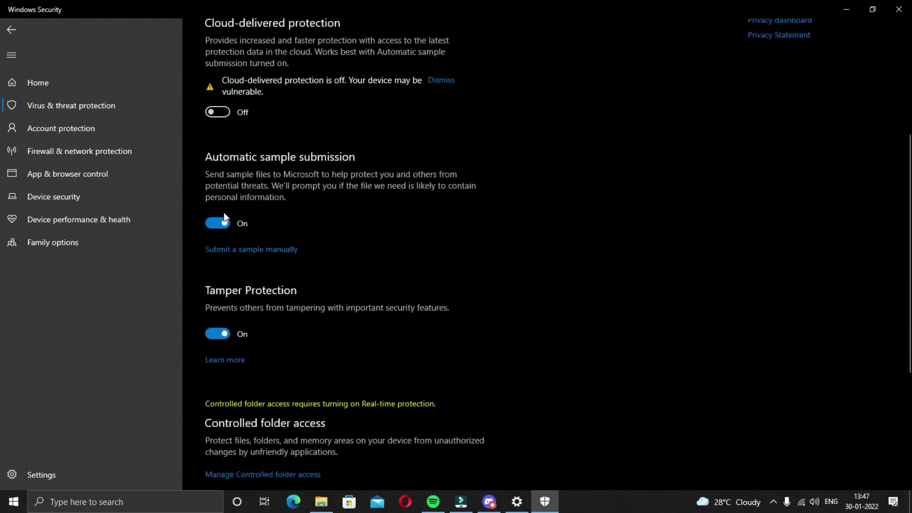
pyautogui.click(219, 221)
pyautogui.click(220, 354)
pyautogui.scroll(-4, 238, 322)
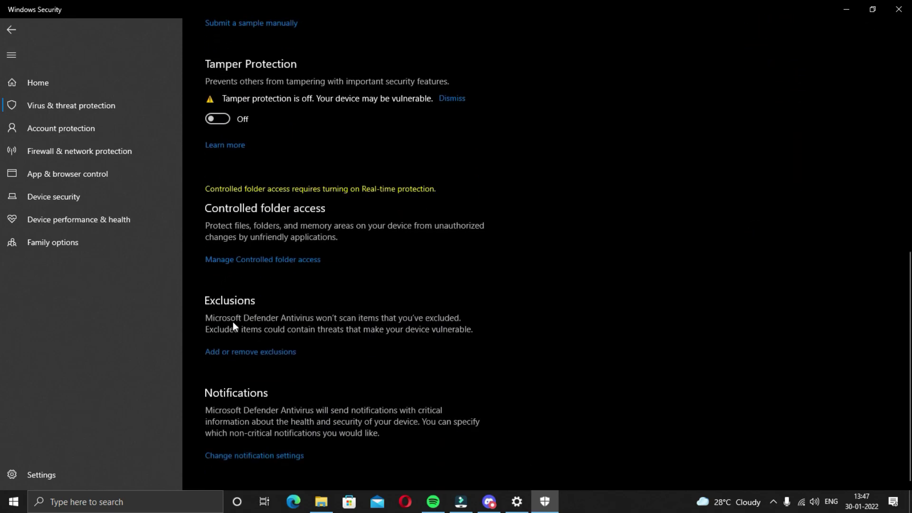
pyautogui.scroll(8, 554, 248)
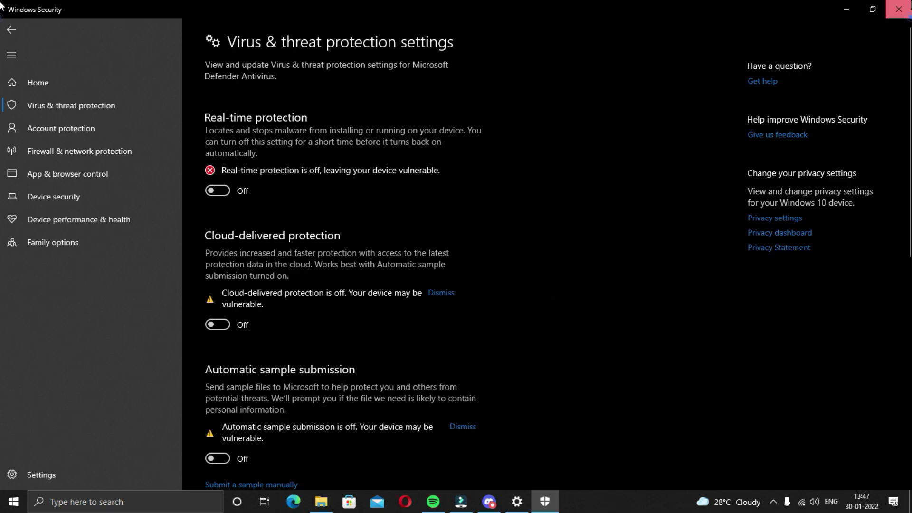
pyautogui.hotkey('alt', 'F4')
pyautogui.hotkey('alt', 'F4')
pyautogui.rightClick(655, 81)
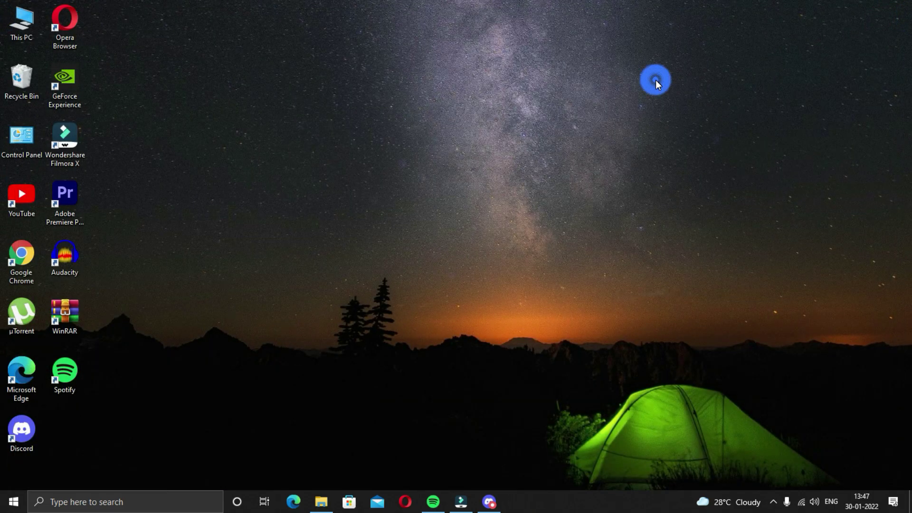
# Step: Refresh the desktop while the Far Cry 3 setup proceeds
pyautogui.click(677, 114)
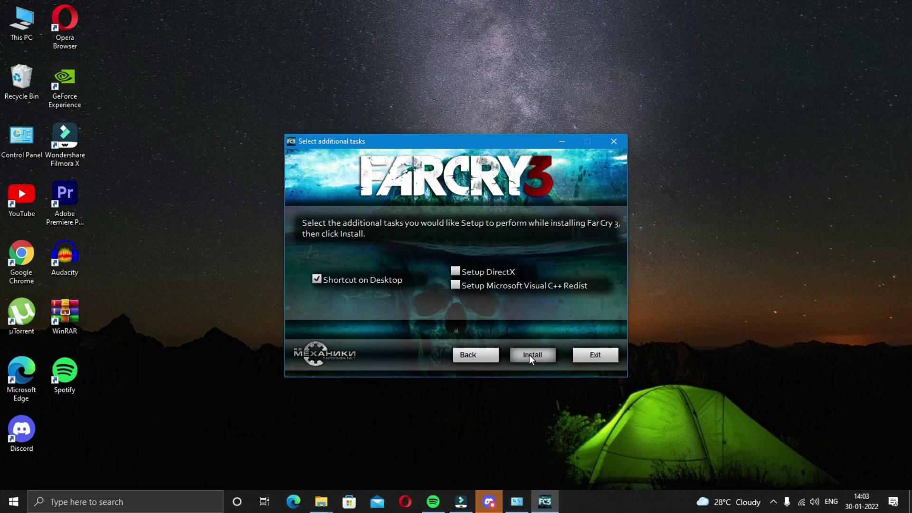
# Step: Install Far Cry 3, finish the installer, and move the new shortcut to the desktop's top-right corner
pyautogui.click(530, 354)
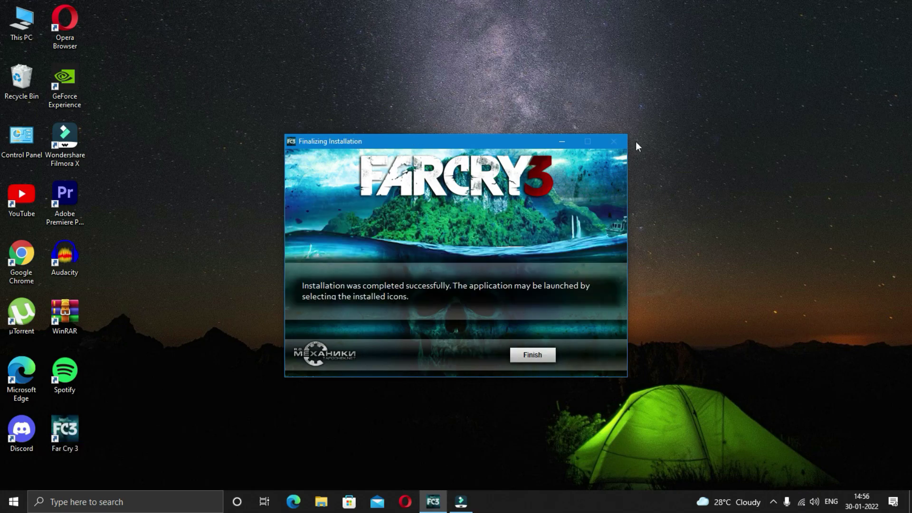
pyautogui.click(708, 140)
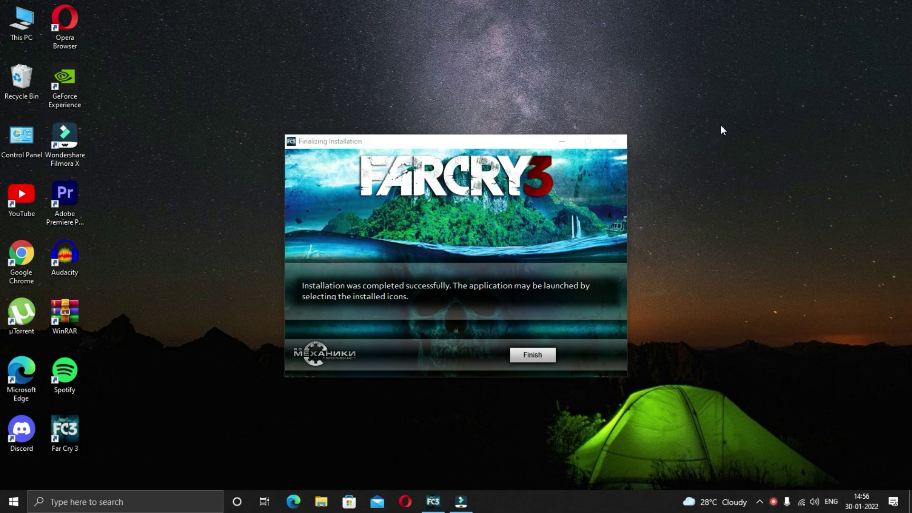
pyautogui.rightClick(720, 125)
pyautogui.click(741, 155)
pyautogui.click(467, 327)
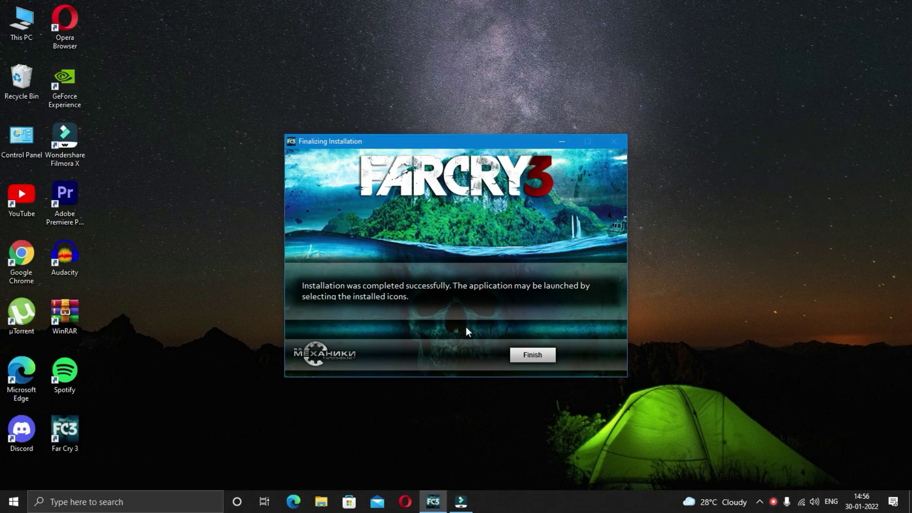
pyautogui.click(537, 359)
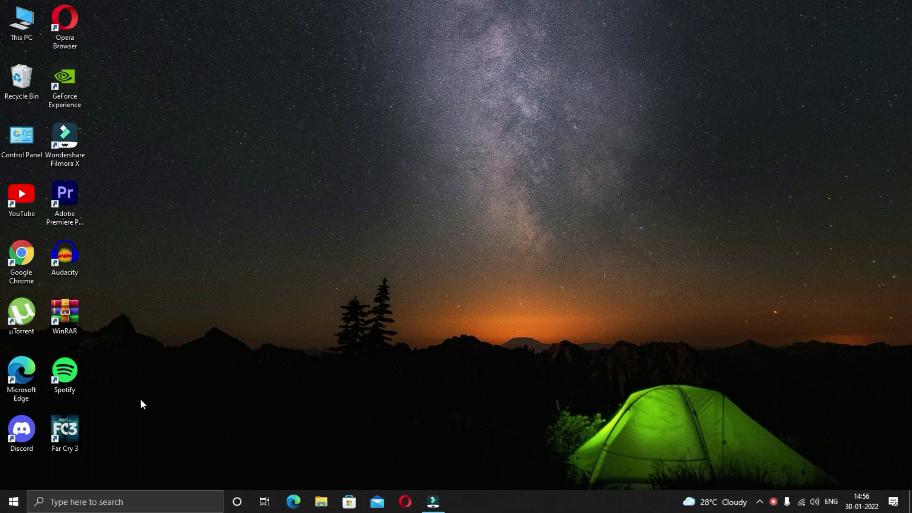
pyautogui.moveTo(78, 436); pyautogui.dragTo(893, 29)
# Step: Open the Far Cry 3 launcher from its shortcut, choose DirectX11, save, and launch the game
pyautogui.click(857, 78)
pyautogui.rightClick(879, 27)
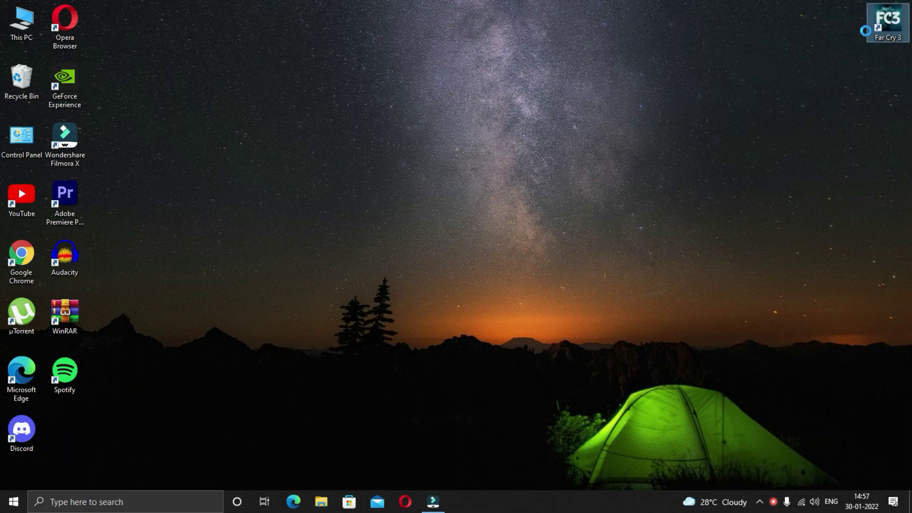
pyautogui.click(852, 33)
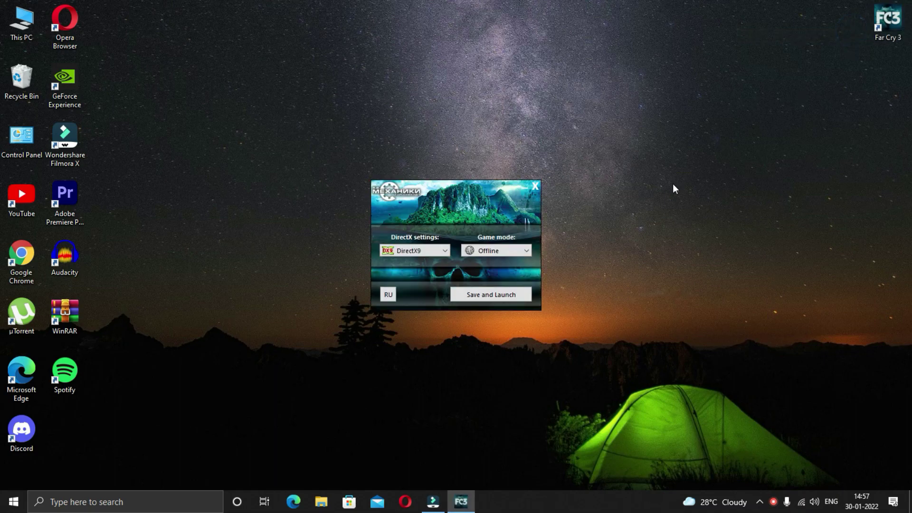
pyautogui.click(432, 251)
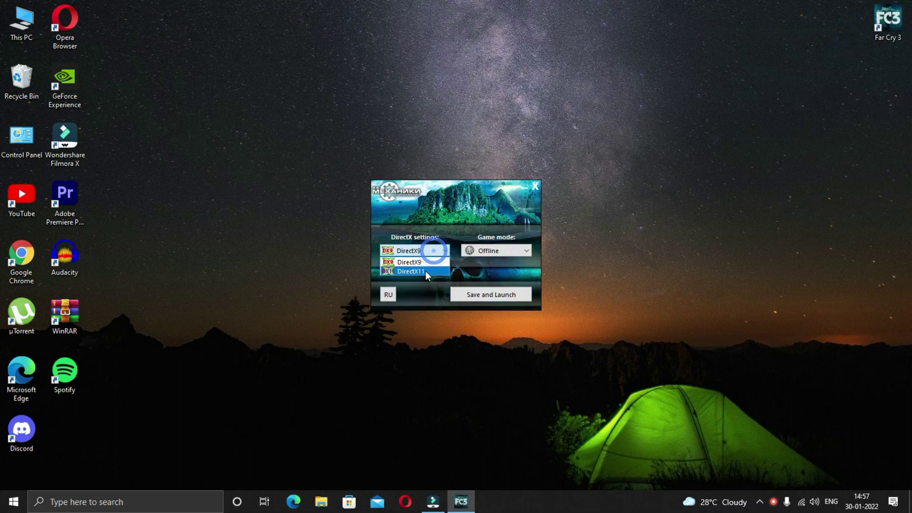
pyautogui.click(421, 269)
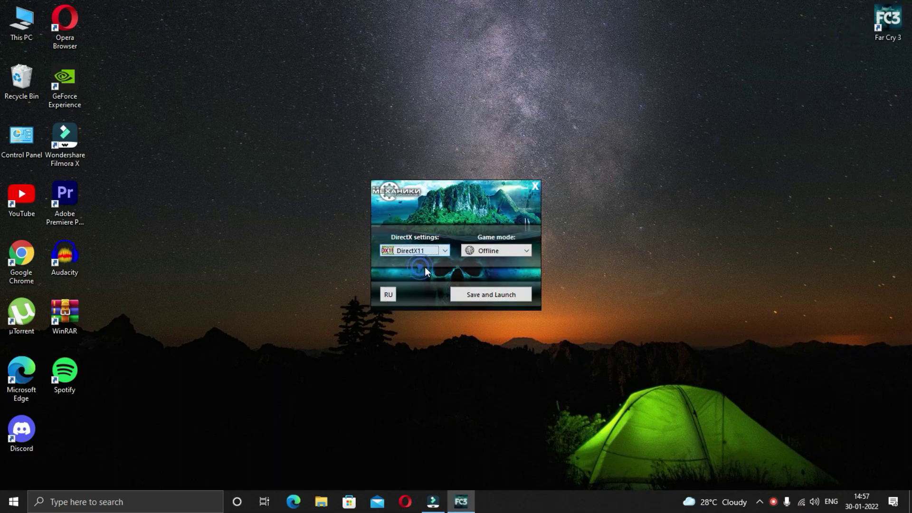
pyautogui.click(511, 286)
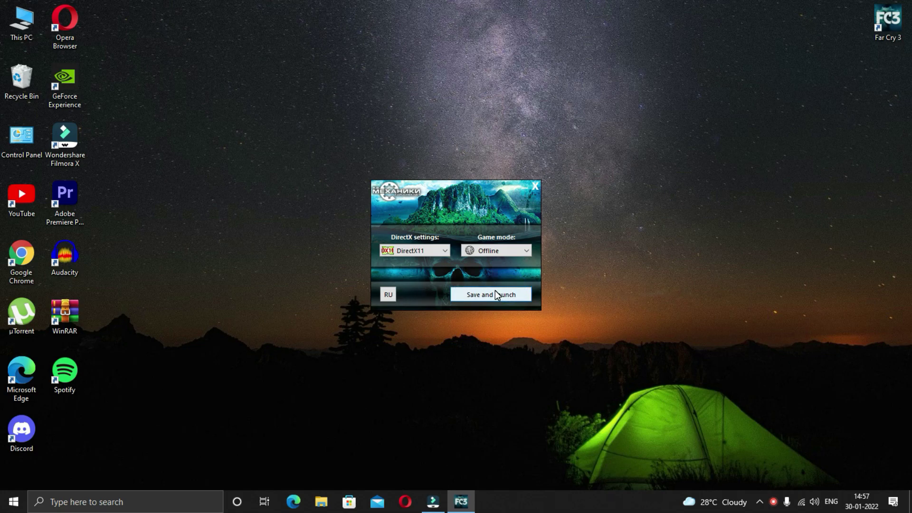
pyautogui.click(495, 290)
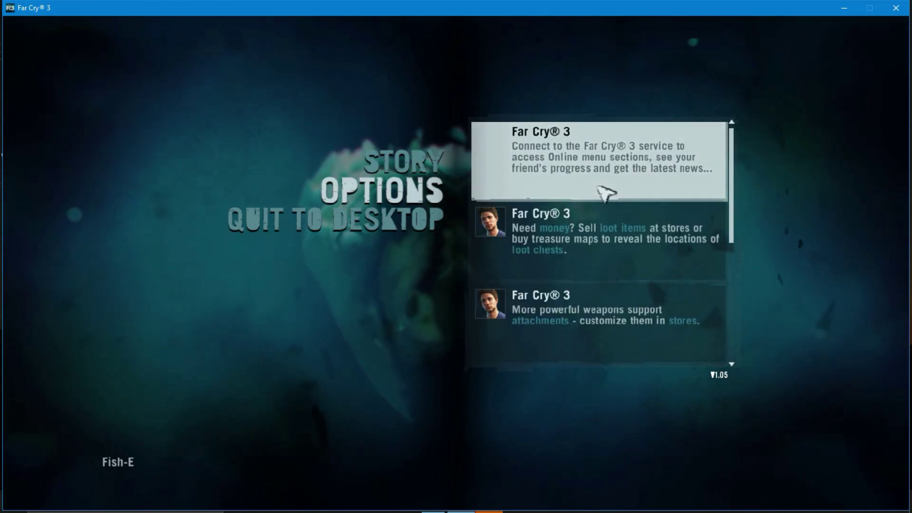
# Step: Choose QUIT TO DESKTOP in Far Cry 3's main menu, confirm, and right-click the desktop
pyautogui.scroll(-5, 605, 194)
pyautogui.click(369, 221)
pyautogui.click(515, 279)
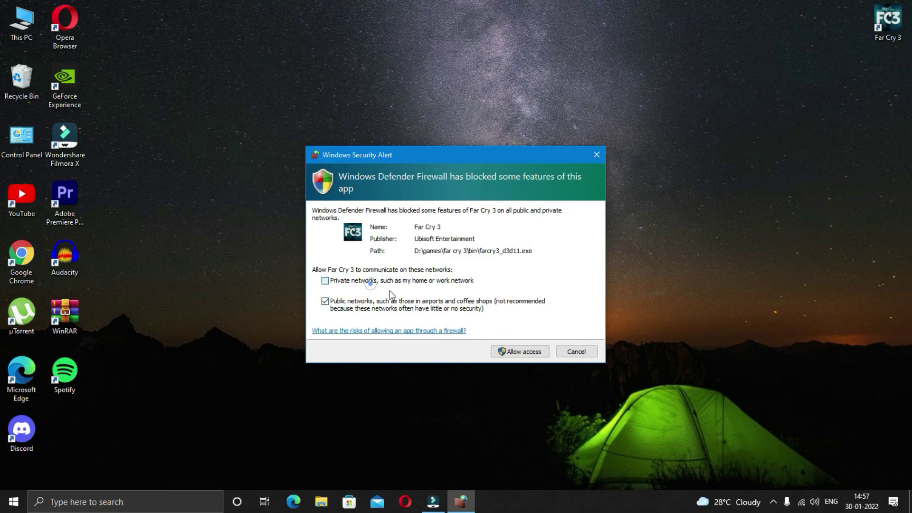
pyautogui.rightClick(592, 62)
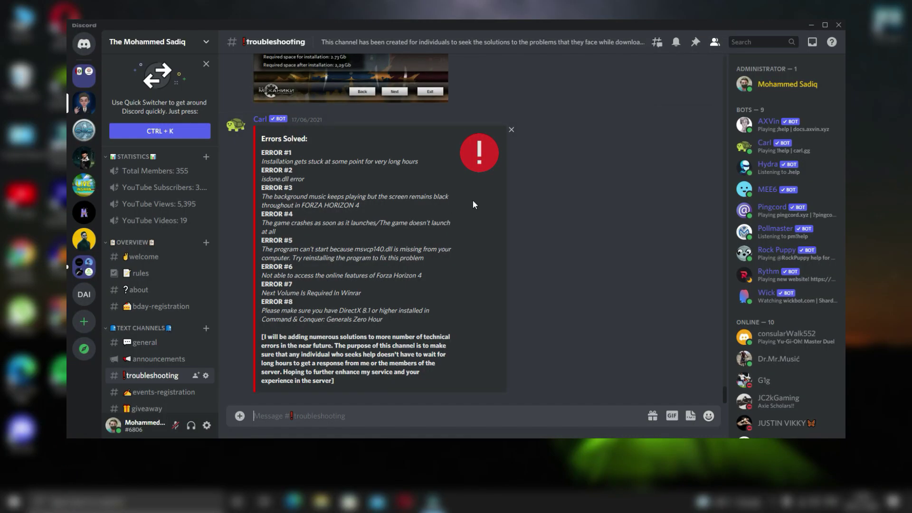
# Step: Scroll back through the #troubleshooting error solutions, then switch to the #general channel
pyautogui.scroll(10, 473, 205)
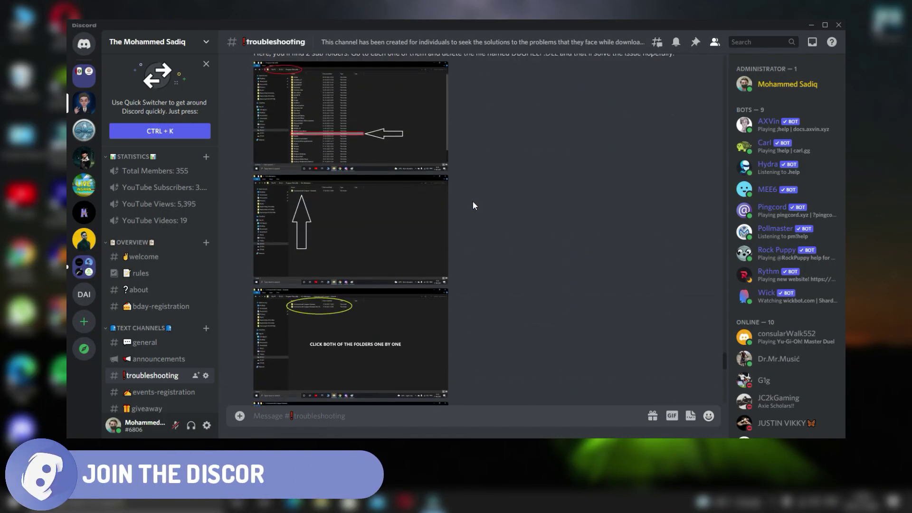
pyautogui.scroll(15, 473, 205)
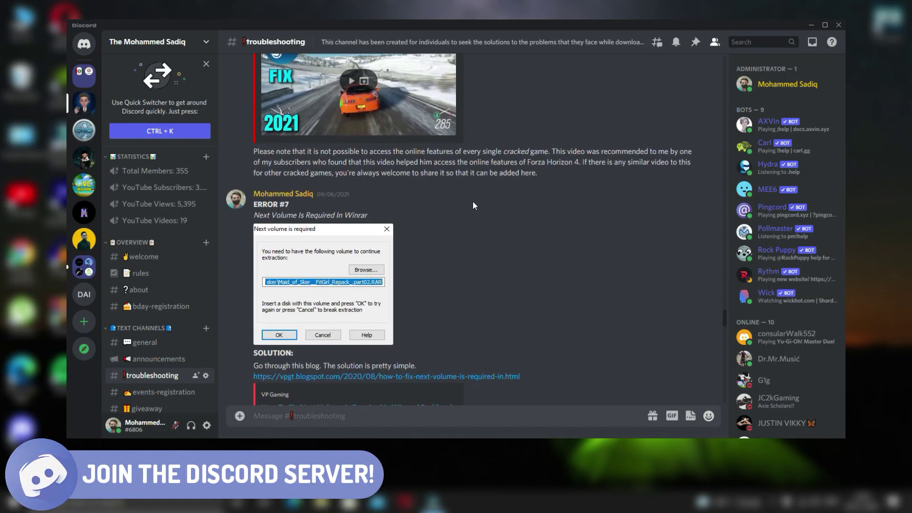
pyautogui.scroll(3, 473, 206)
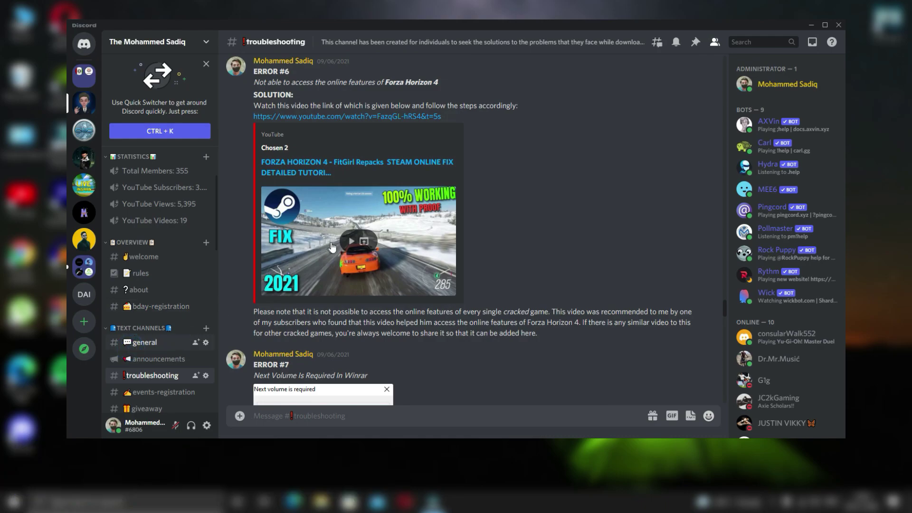
pyautogui.hotkey('alt', 'Up')
pyautogui.hotkey('alt', 'Up')
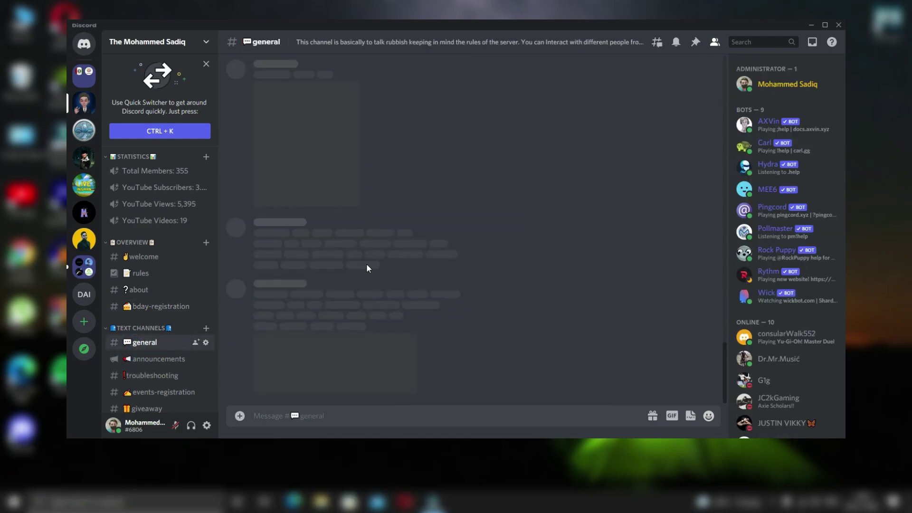